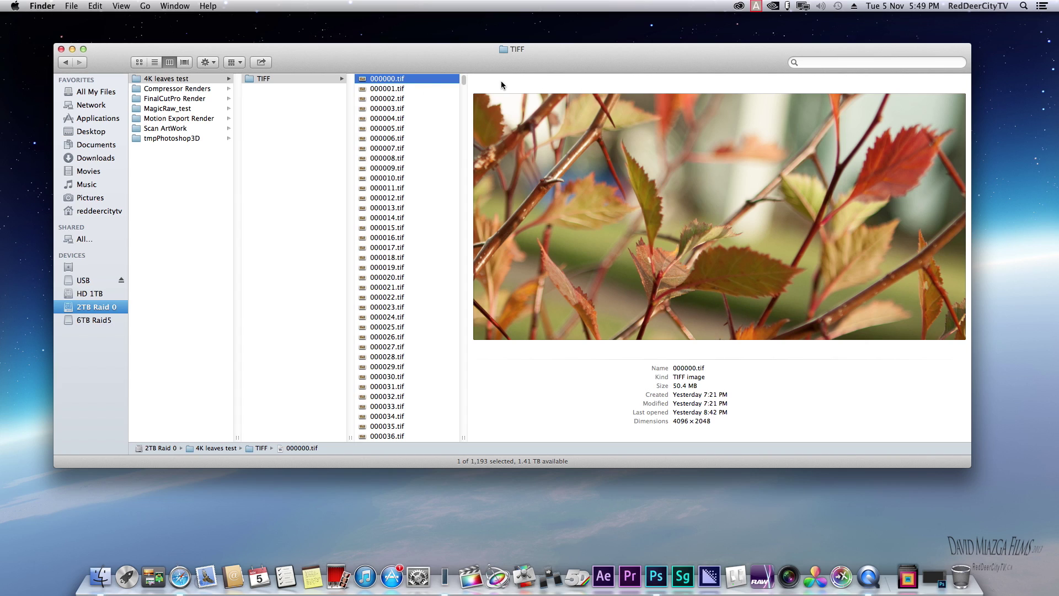
Open clip folder 131012_1731_M121710E and check that its DNG frames are 2032 × 1008.
left_click_drag(515, 62, 523, 133)
left_click(432, 97)
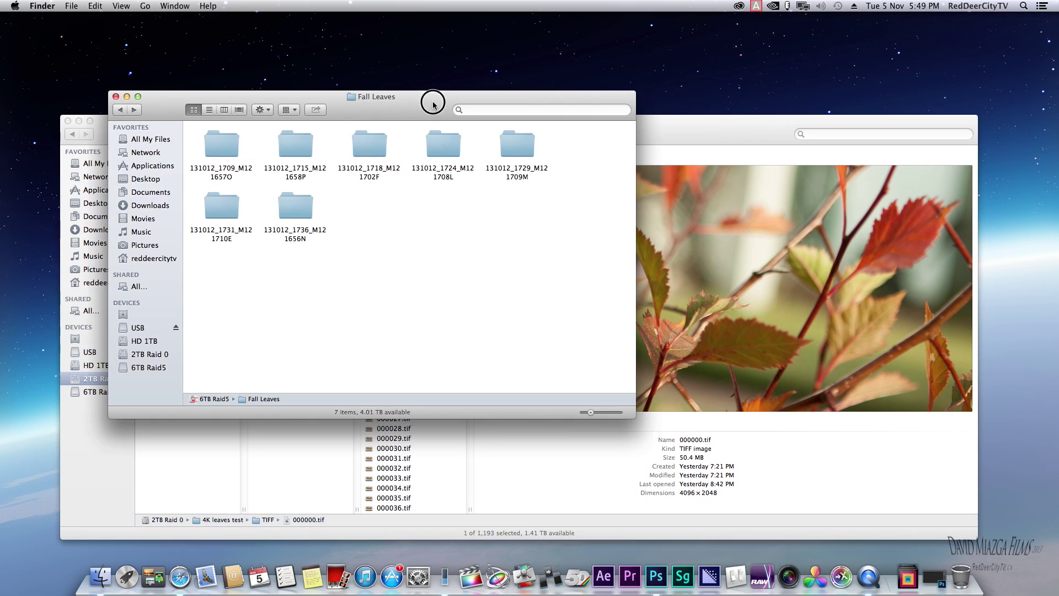
double_click(217, 208)
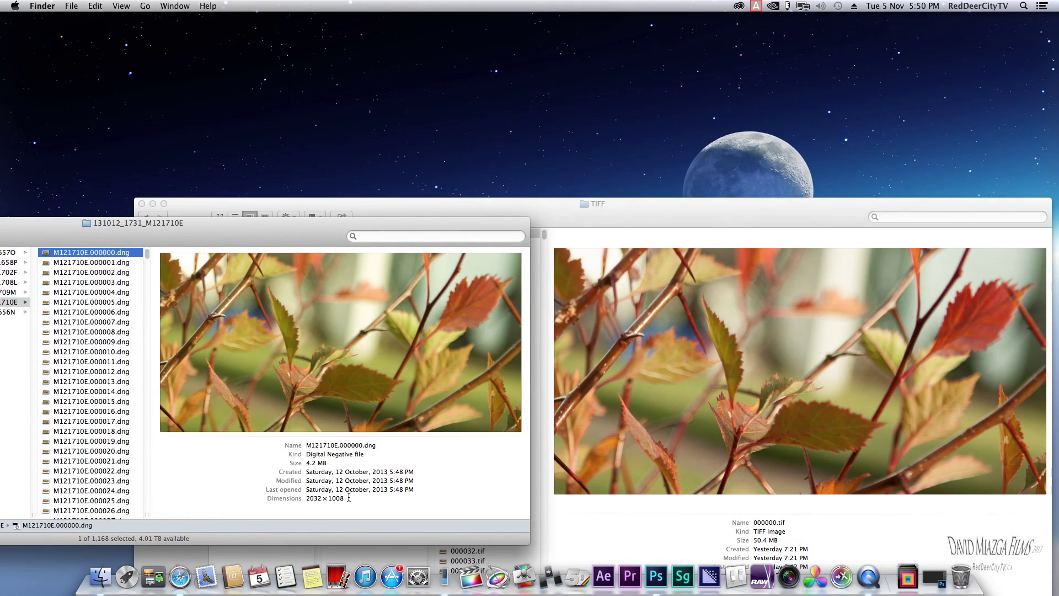
left_click_drag(347, 499, 306, 500)
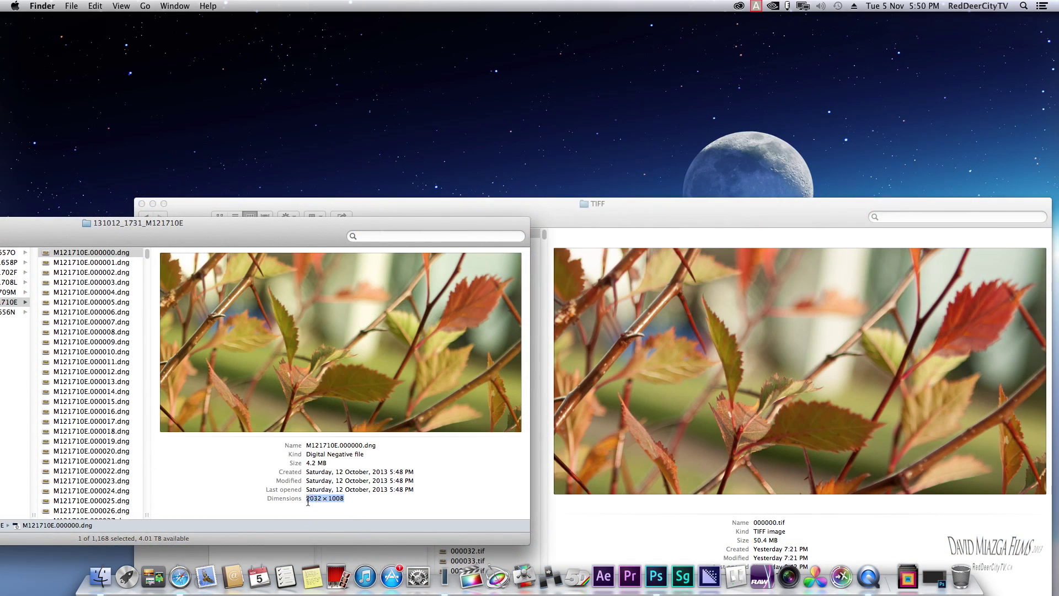
left_click(402, 498)
double_click(377, 446)
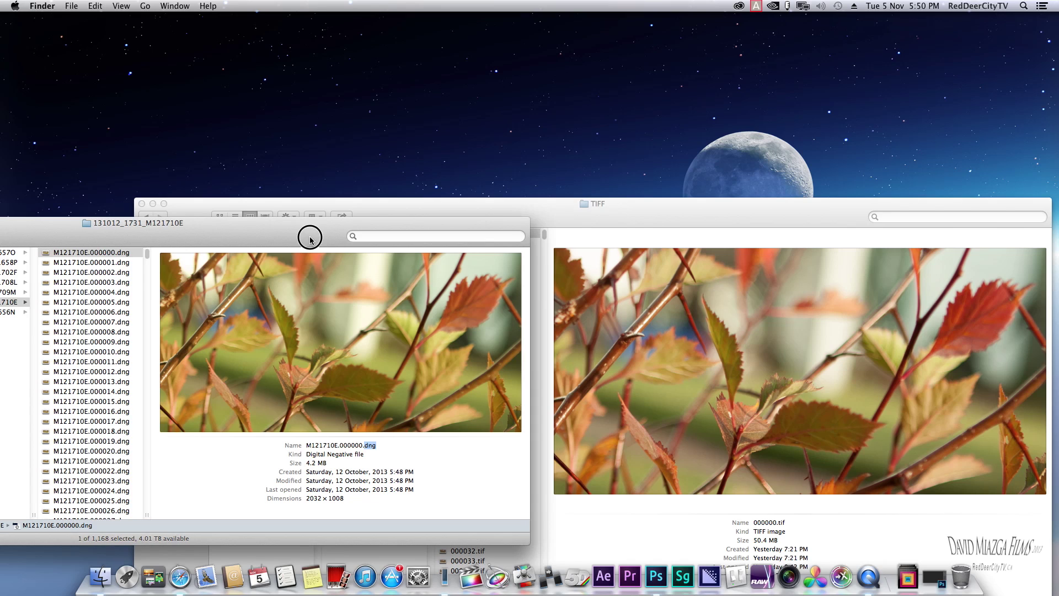
Place the TIFF window beside the DNG window and check the TIFF frames are 4096 × 2048.
left_click_drag(311, 239, 301, 172)
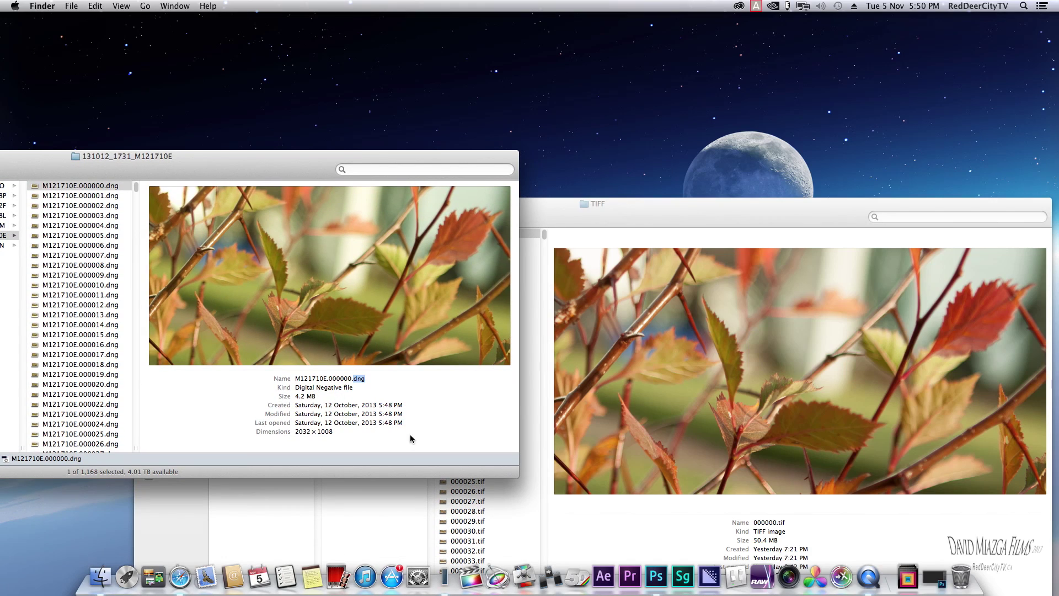
left_click(702, 215)
left_click_drag(701, 215, 567, 128)
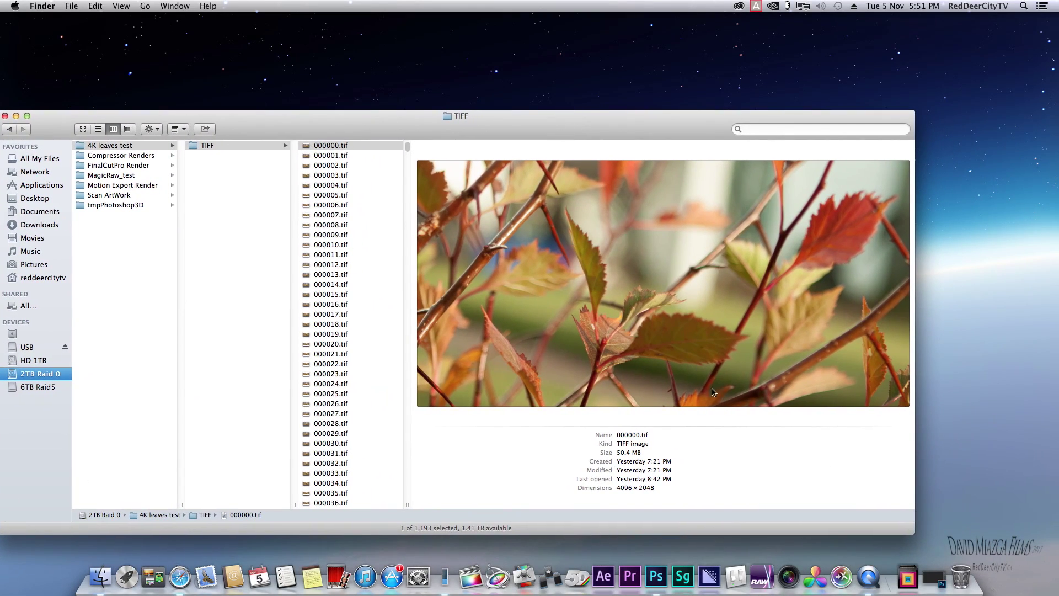
left_click_drag(655, 488, 615, 487)
left_click(729, 479)
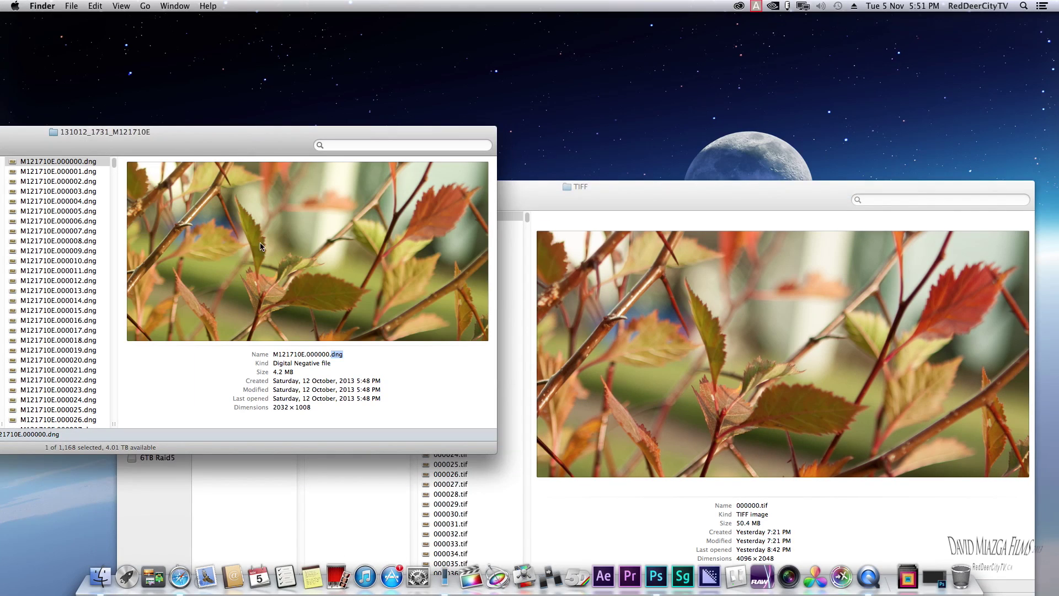
left_click_drag(271, 146, 472, 164)
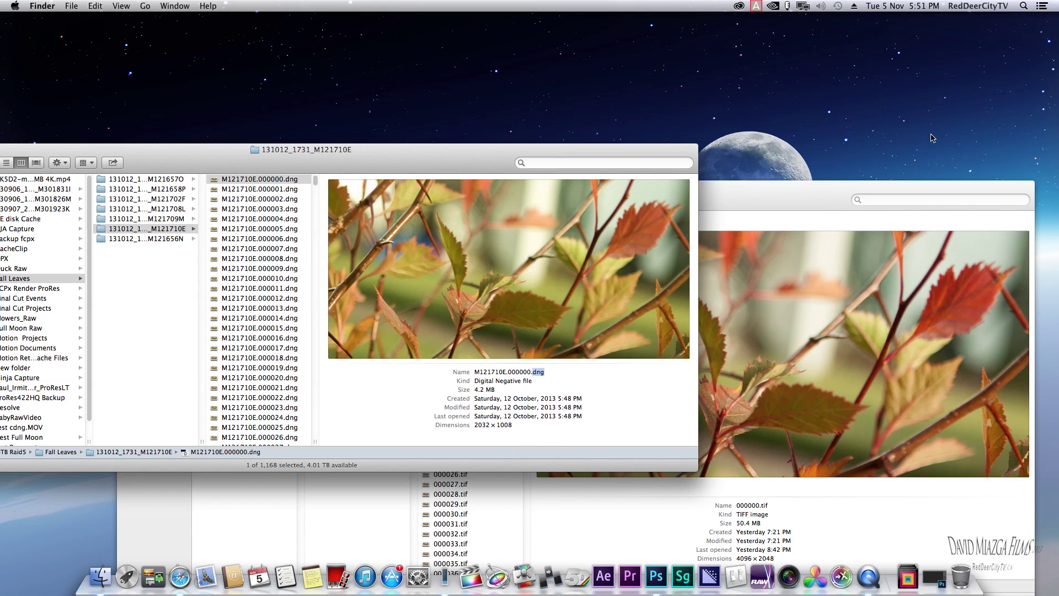
left_click_drag(815, 204, 817, 190)
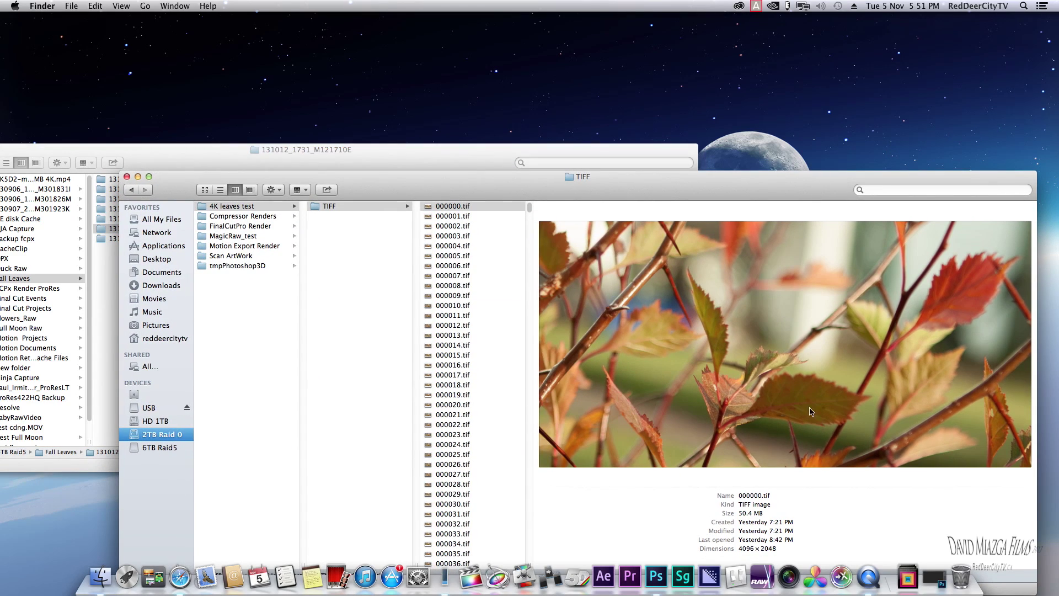
Open Photoshop's Image Processor from File > Scripts.
left_click(656, 579)
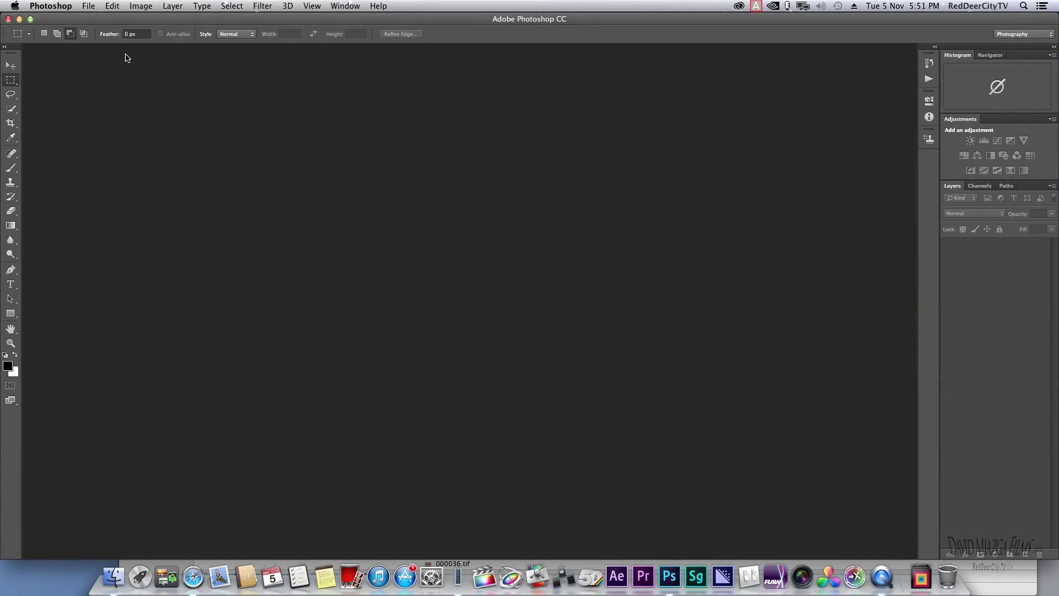
left_click(107, 6)
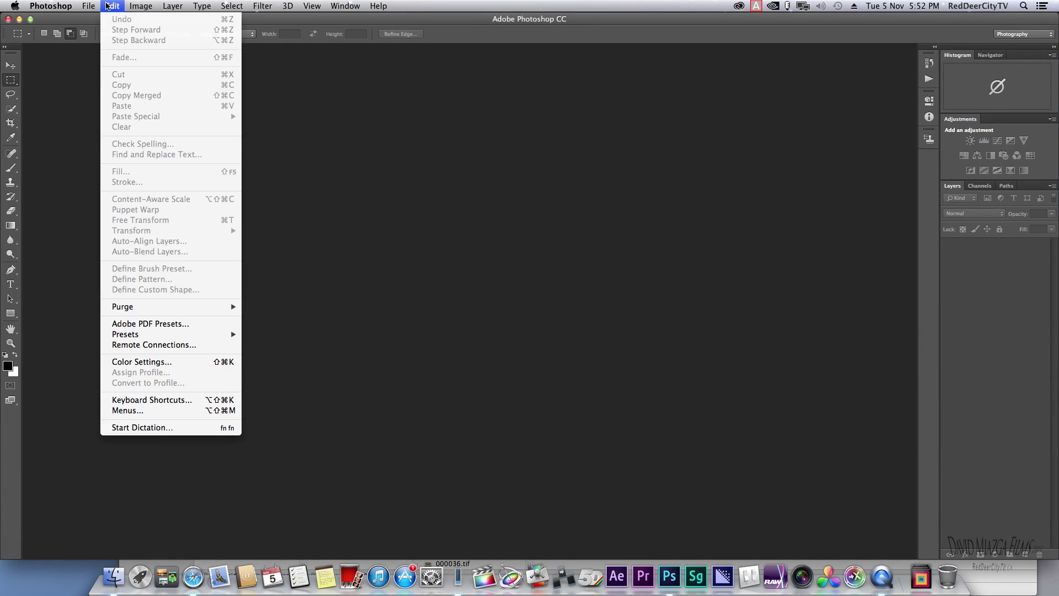
mouse_move(89, 7)
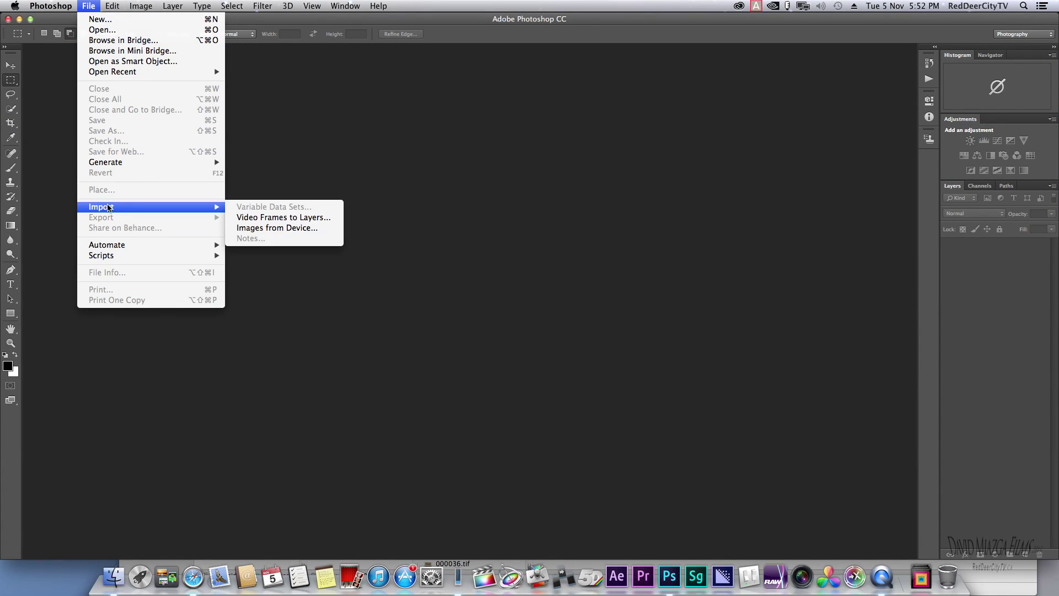
mouse_move(152, 261)
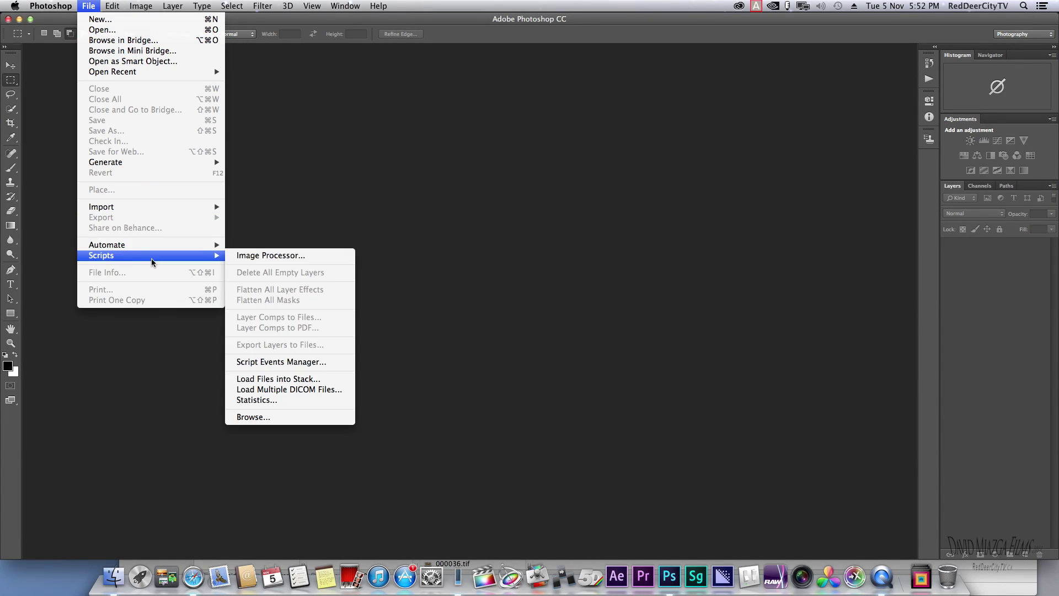
left_click(255, 256)
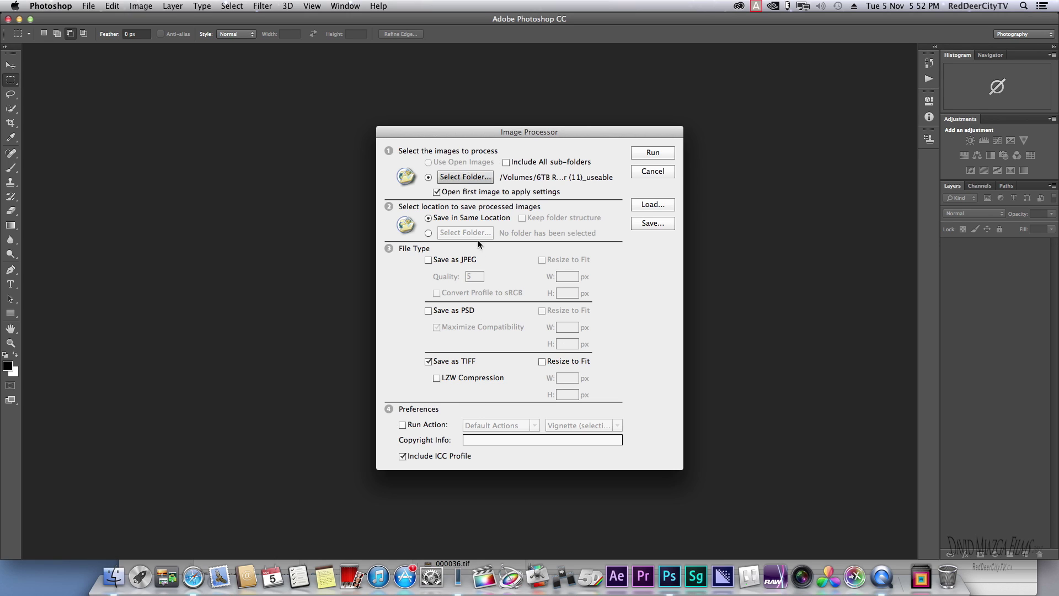
Run the Image Processor on the 131012_1729_M121709M folder, saving as TIFF with ICC profile embedded.
left_click(425, 461)
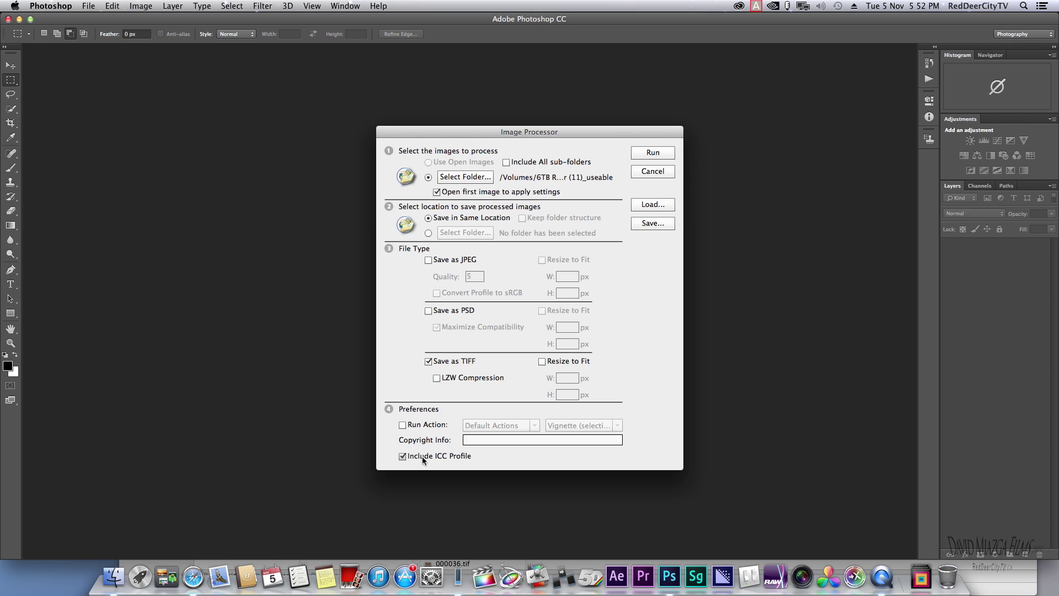
left_click(440, 462)
left_click(465, 176)
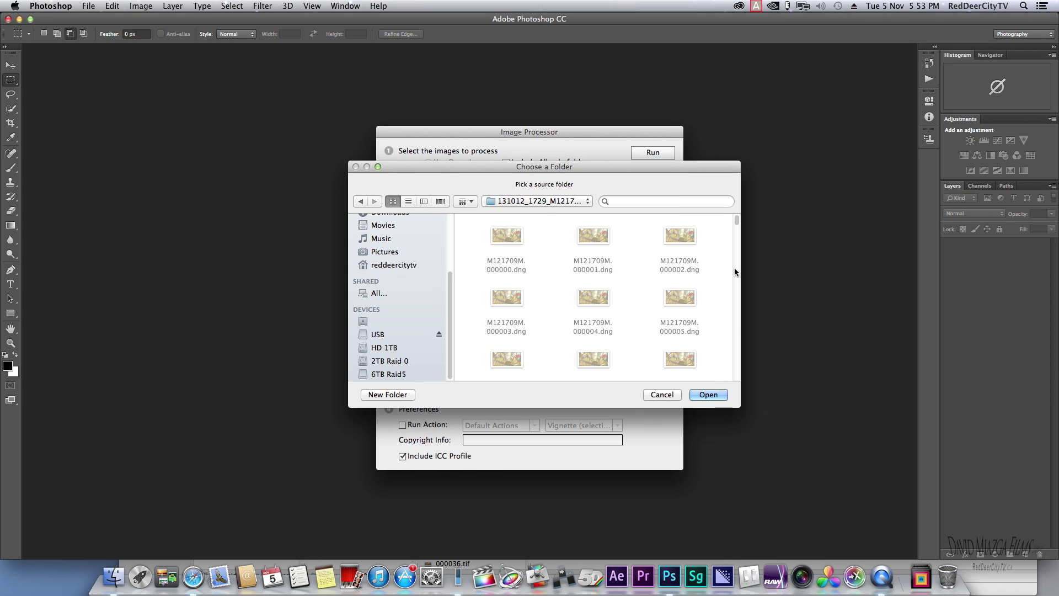
left_click_drag(737, 219, 739, 377)
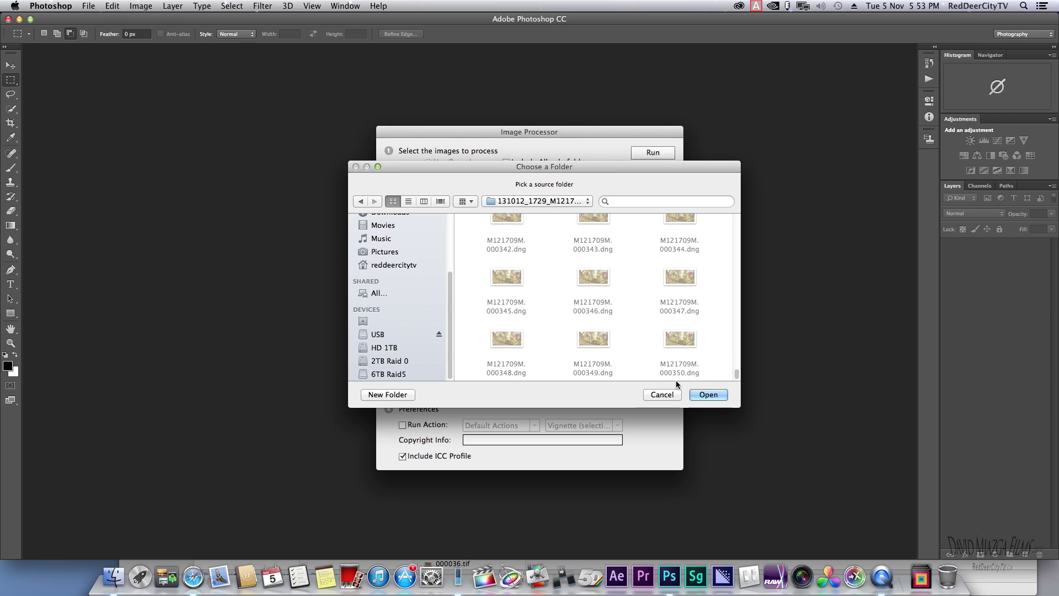
left_click(714, 394)
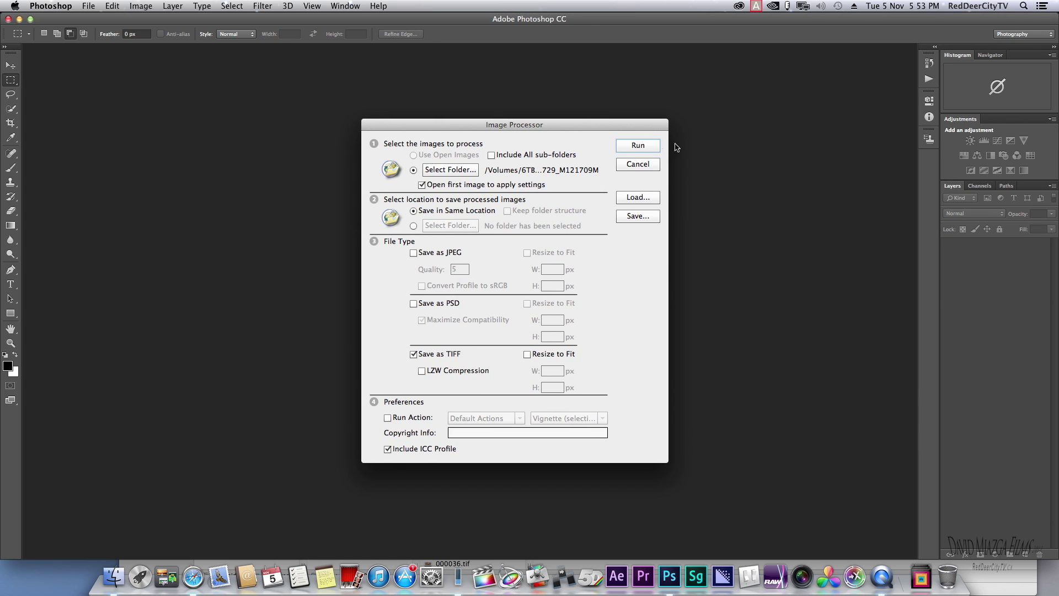
left_click(637, 146)
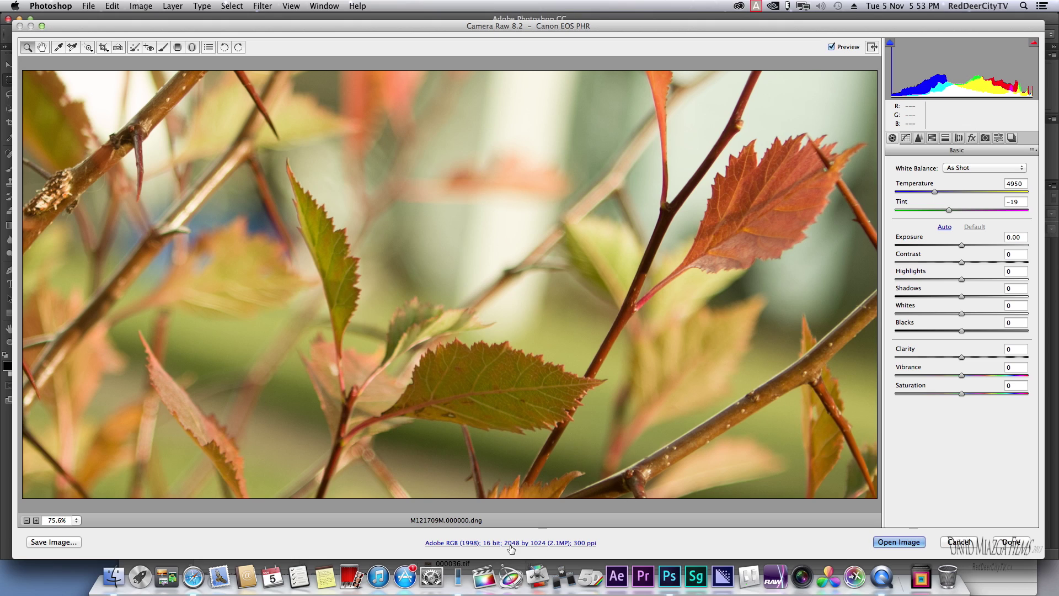
Set Camera Raw workflow options to Resize to Fit by Width & Height at 4096 × 2048.
left_click(541, 544)
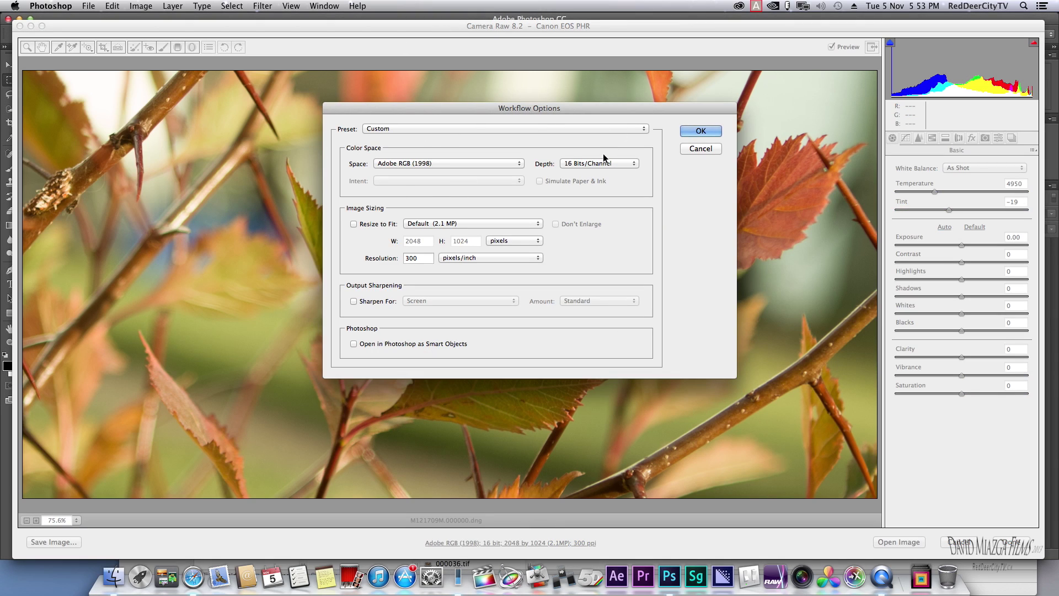
left_click(354, 224)
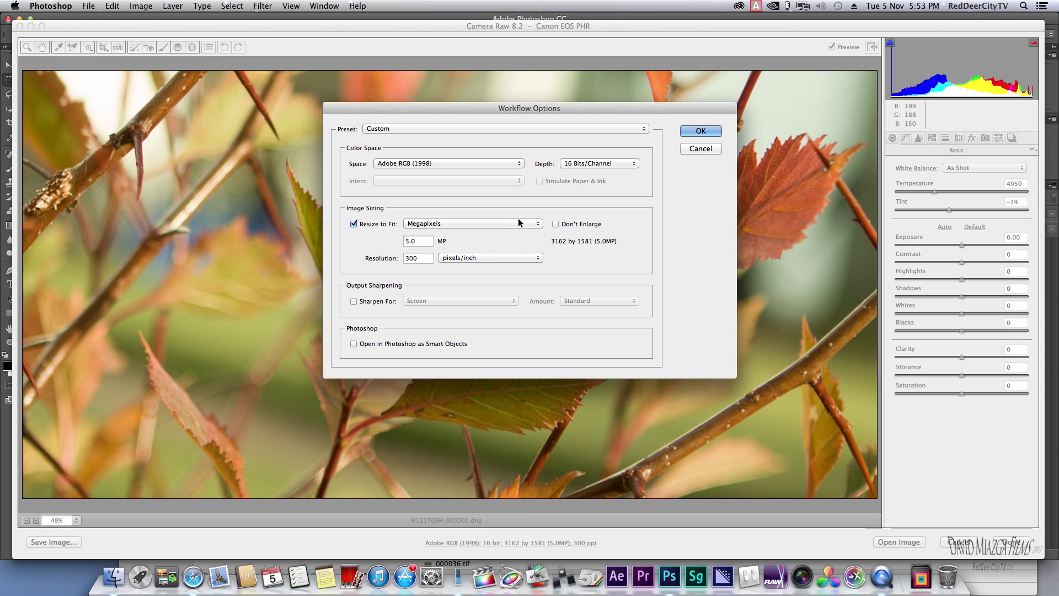
left_click(535, 224)
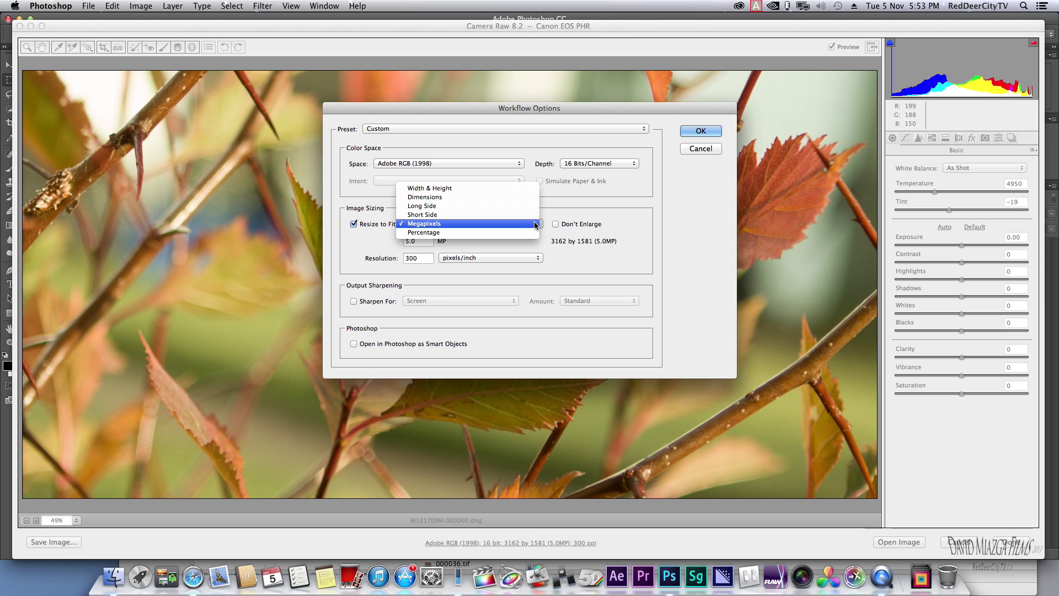
left_click(480, 188)
type("4096")
key("Tab")
type("2048")
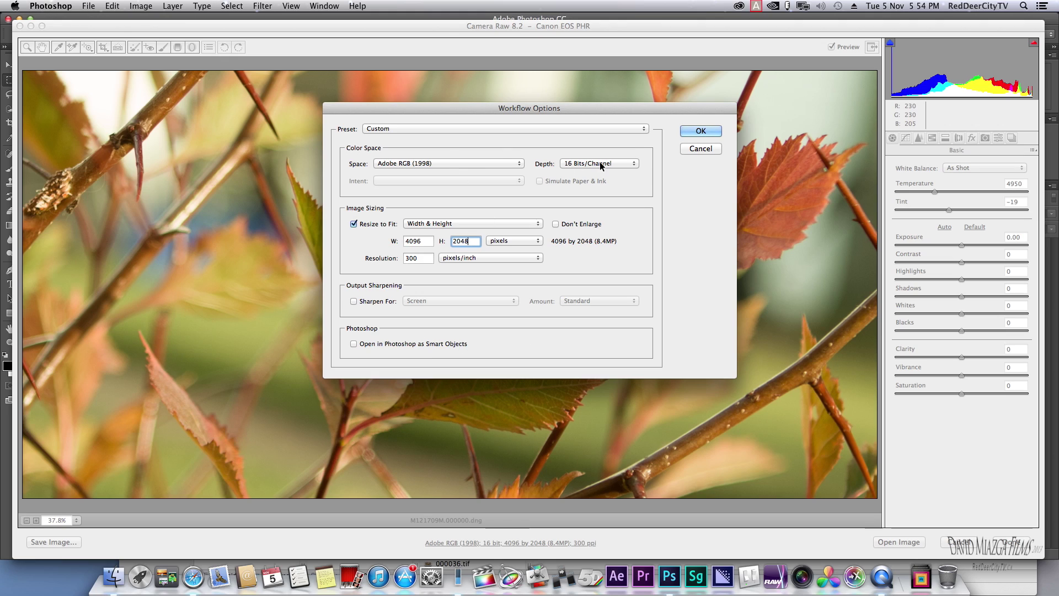
left_click(699, 131)
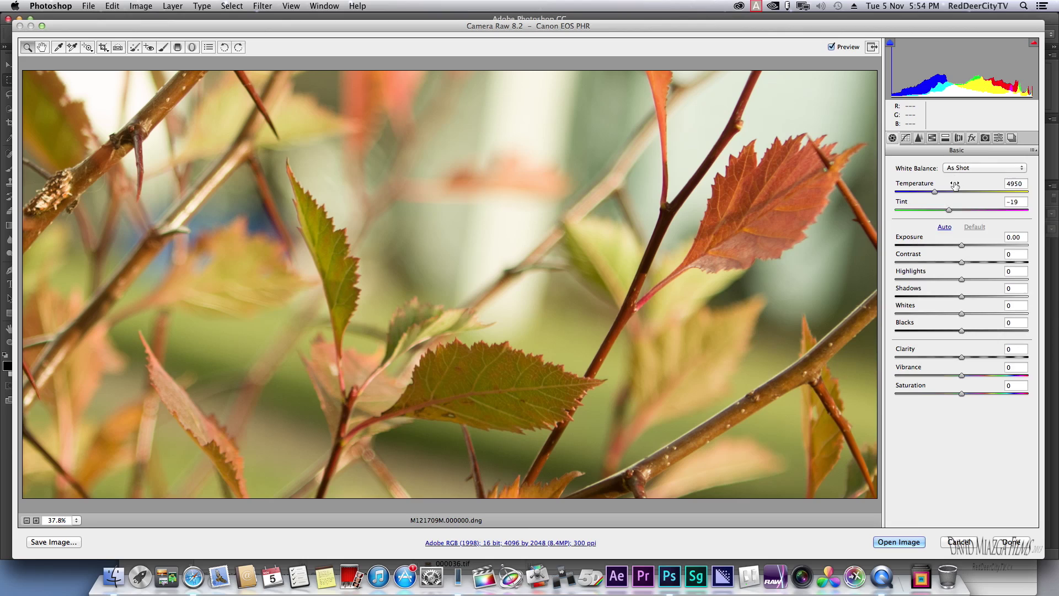
Set white balance to temperature 4650, tint -3, lift contrast, and pull curve highlights to -68.
left_click(1034, 150)
left_click(985, 168)
left_click(957, 177)
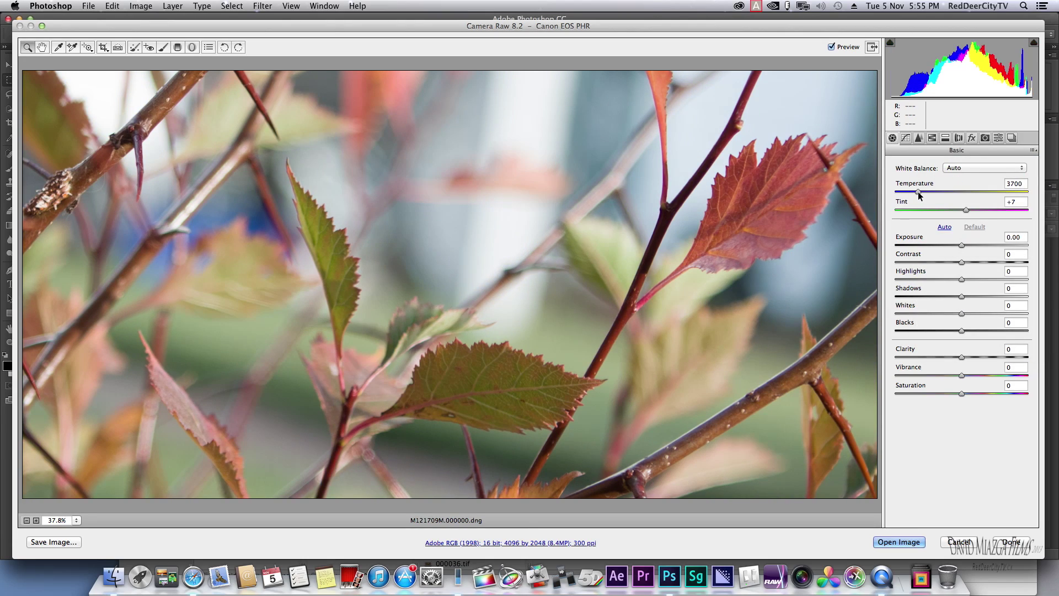
left_click_drag(918, 191, 961, 245)
left_click_drag(961, 263, 977, 375)
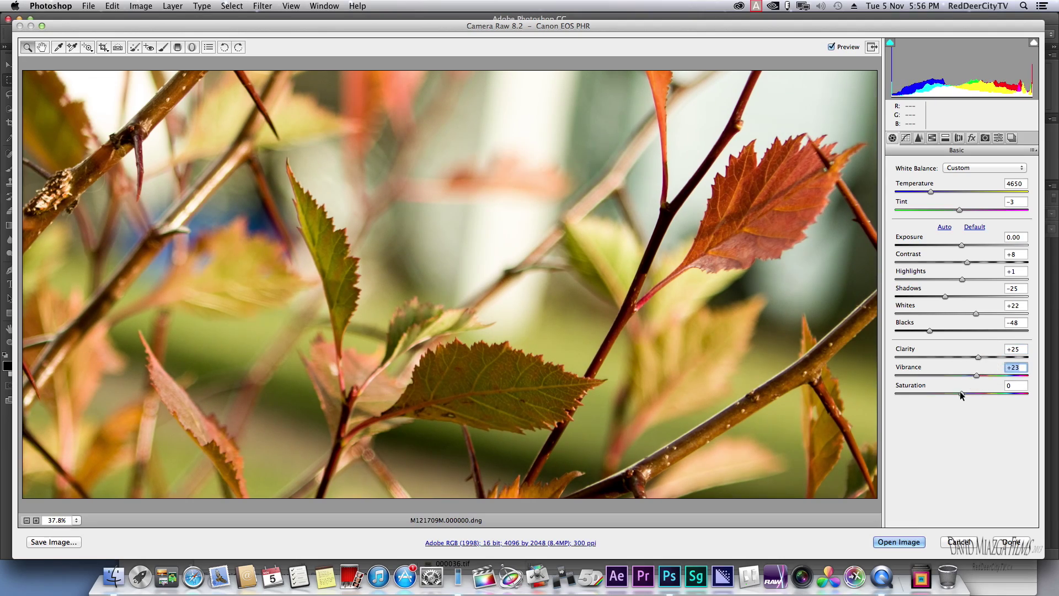
left_click(961, 394)
left_click(905, 137)
left_click_drag(962, 338, 949, 386)
left_click(938, 164)
Set sharpening amount 53, radius 1.2, detail 18, and luminance noise reduction 22.
left_click(919, 137)
left_click_drag(917, 183, 932, 201)
mouse_move(929, 220)
left_mouse_down()
mouse_move(899, 215)
mouse_move(919, 219)
left_mouse_up()
left_click_drag(895, 238, 914, 238)
left_click_drag(895, 275, 926, 275)
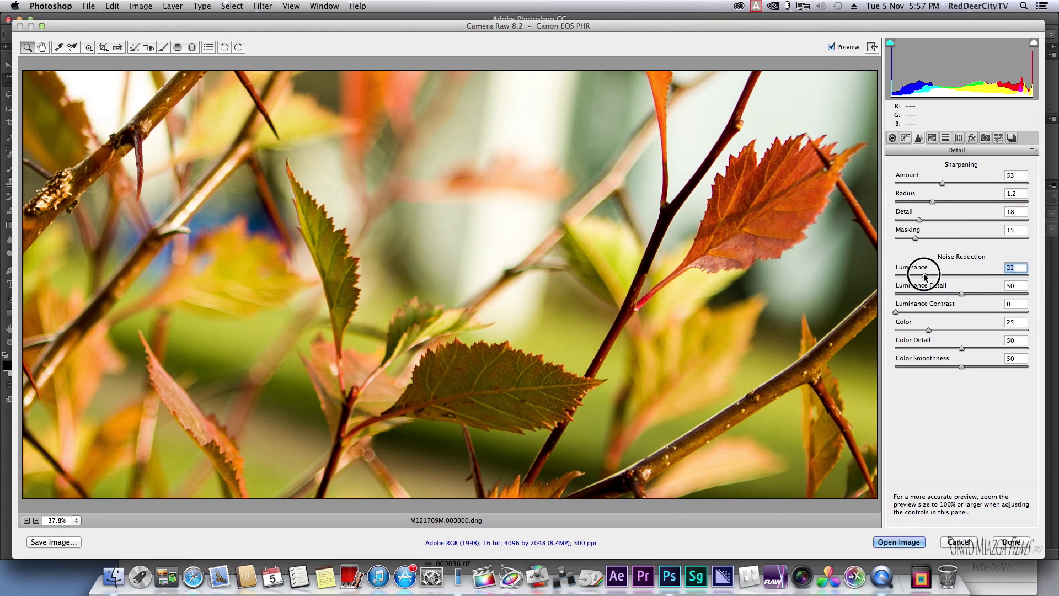
left_click_drag(895, 311, 918, 307)
key("super+alt+4")
key("super+alt+5")
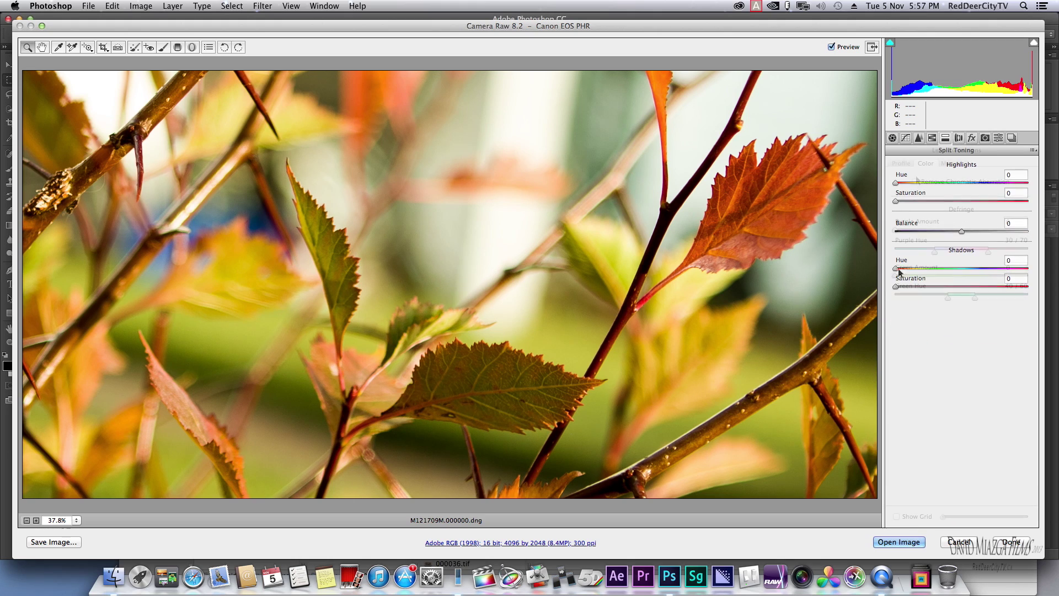
Enable lens profile corrections using the Canon EF 24-70mm f/2.8 profile.
left_click(901, 164)
left_click(915, 180)
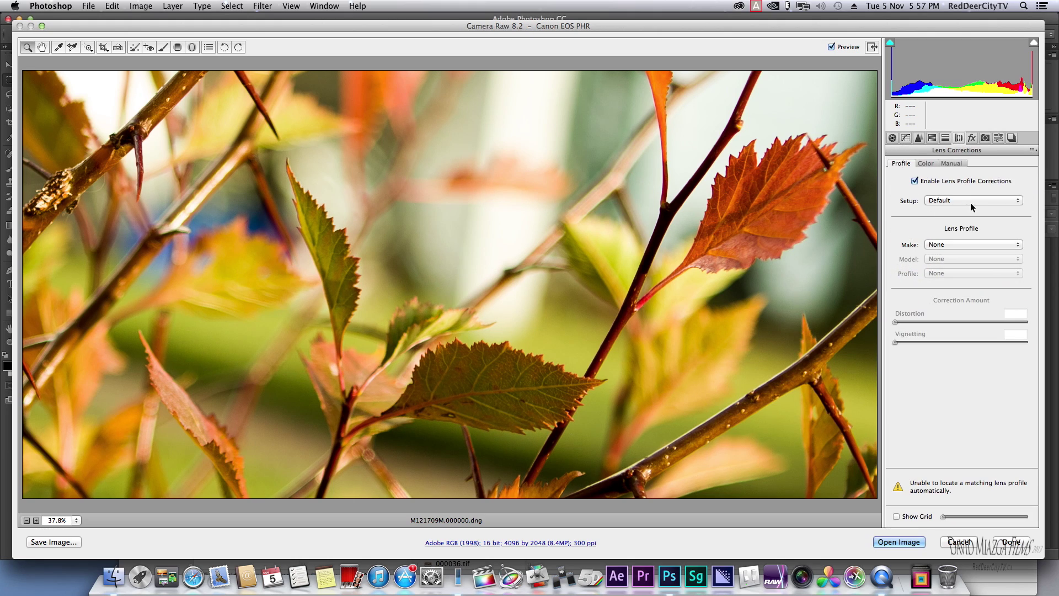
left_click(961, 245)
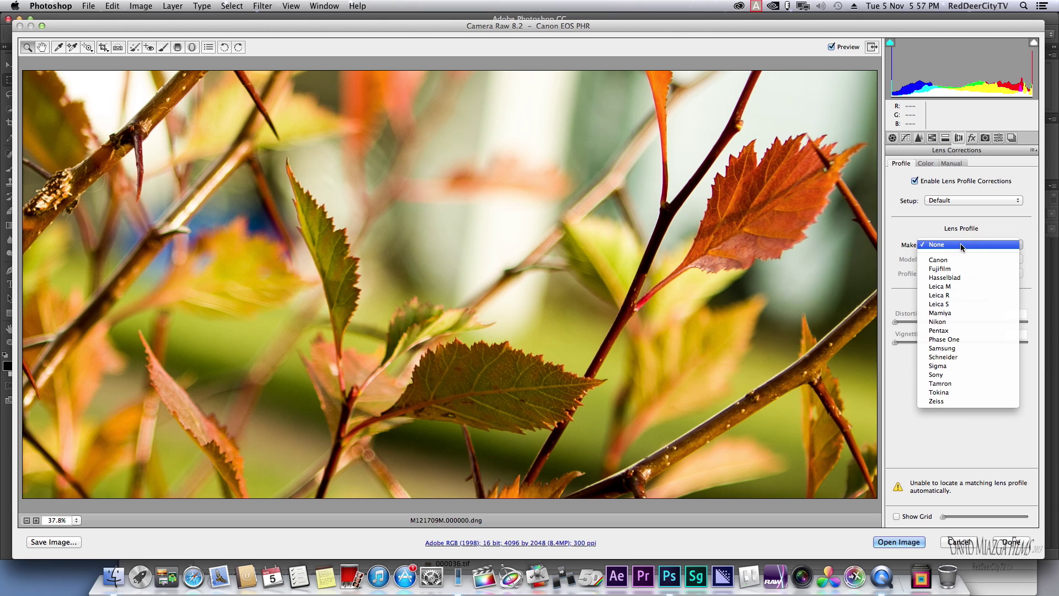
left_click(941, 260)
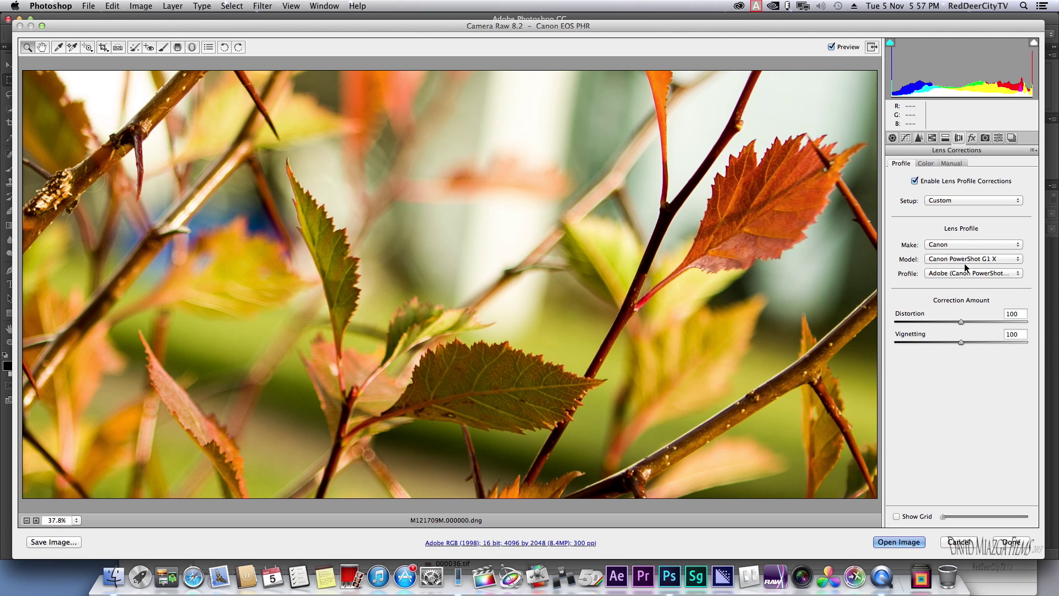
left_click(965, 261)
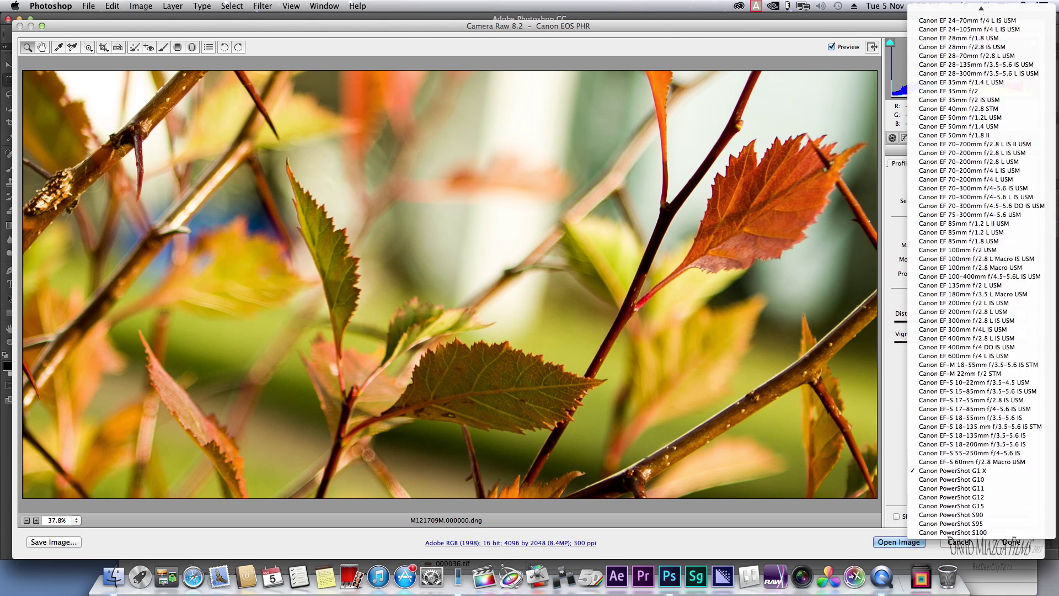
scroll(982, 49, "up", 4)
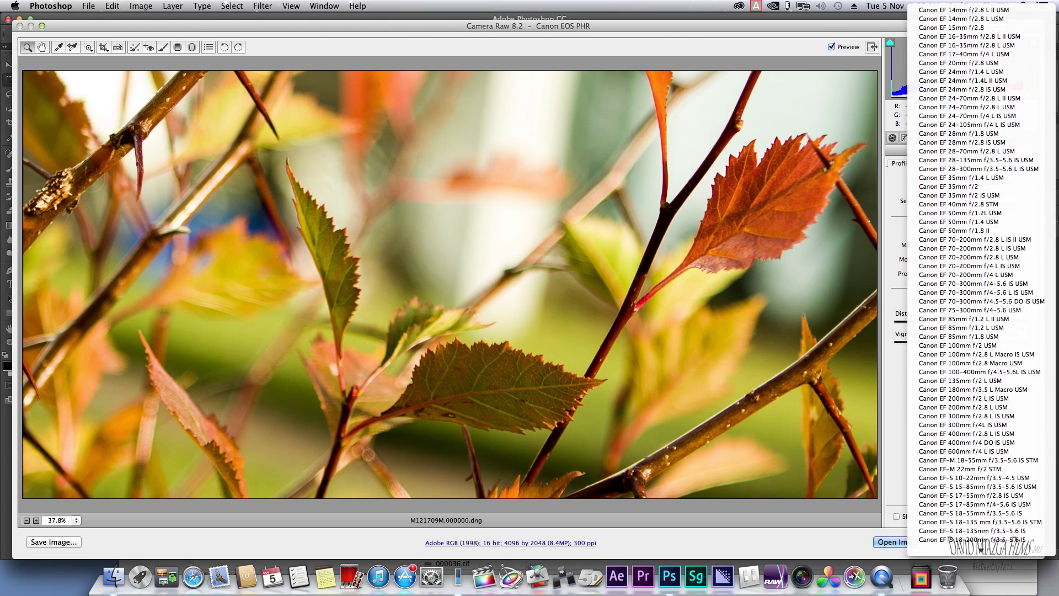
left_click(973, 108)
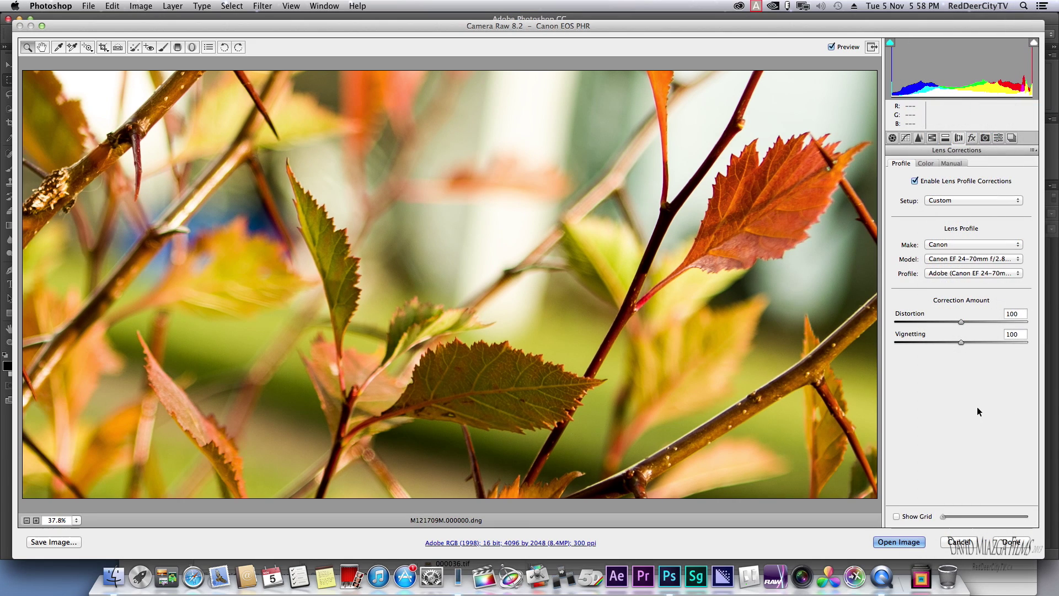
Set the Camera Calibration shadows tint to -13.
left_click(927, 164)
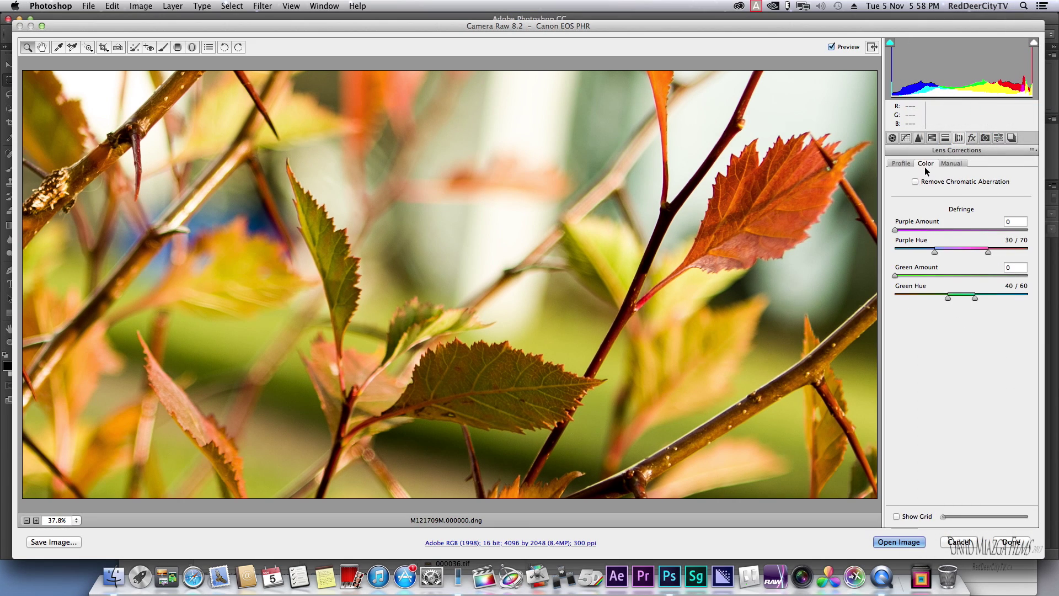
left_click(952, 164)
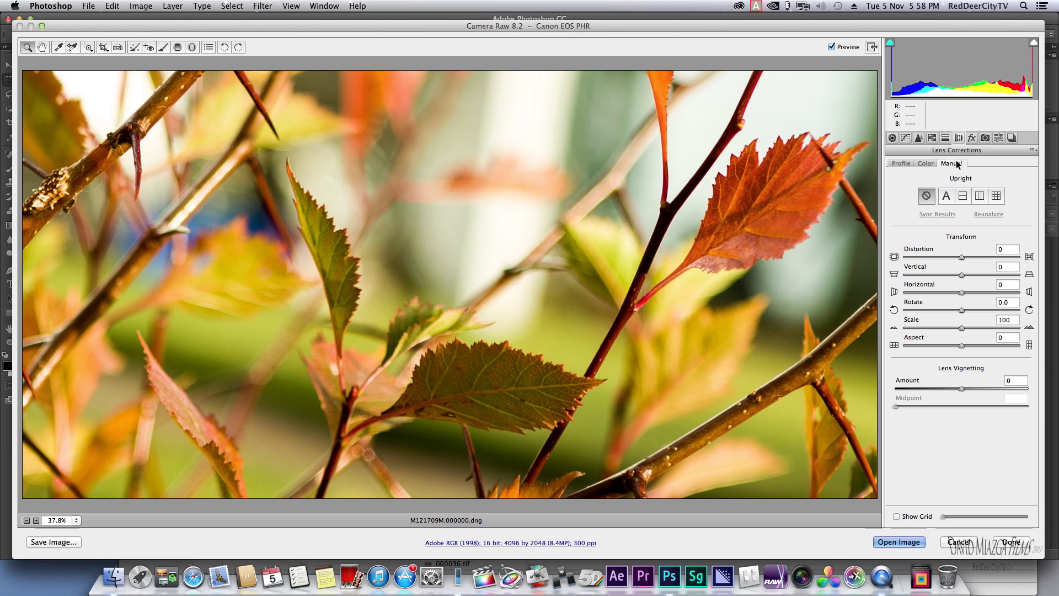
left_click(971, 138)
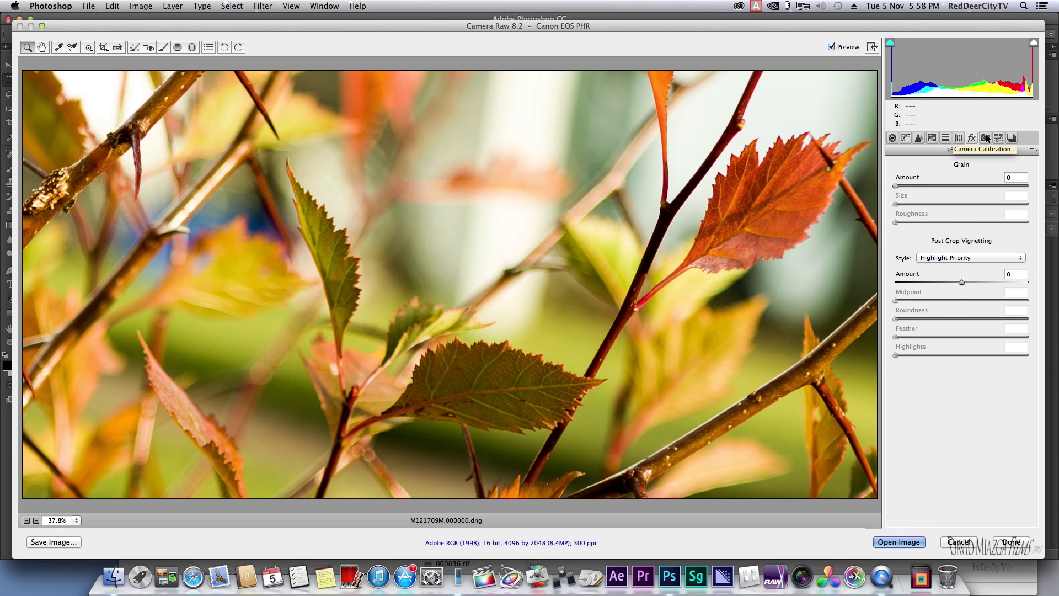
left_click(988, 138)
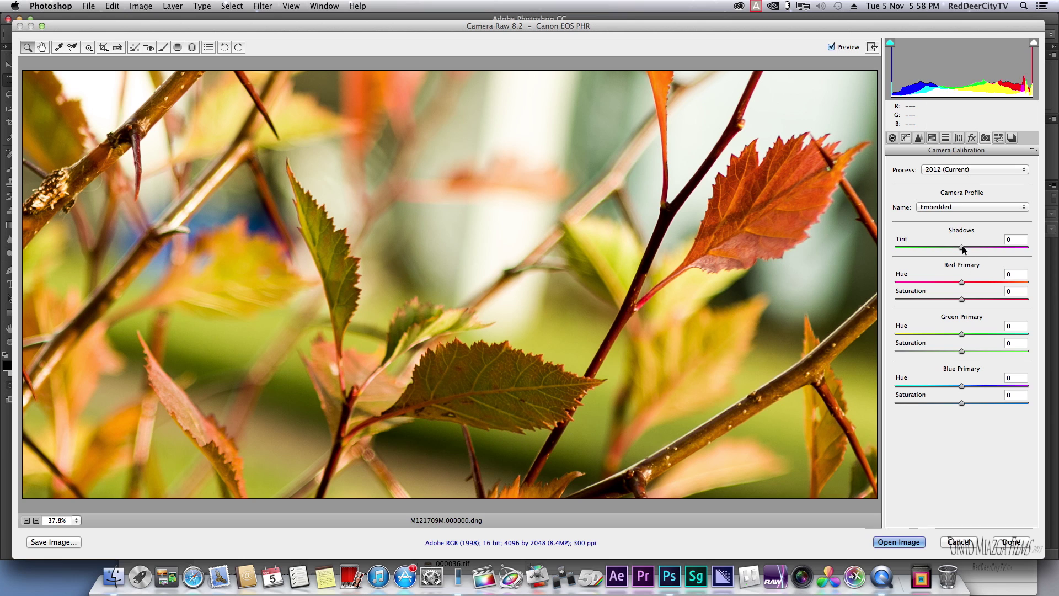
mouse_move(961, 247)
left_mouse_down()
mouse_move(988, 248)
mouse_move(955, 247)
left_mouse_up()
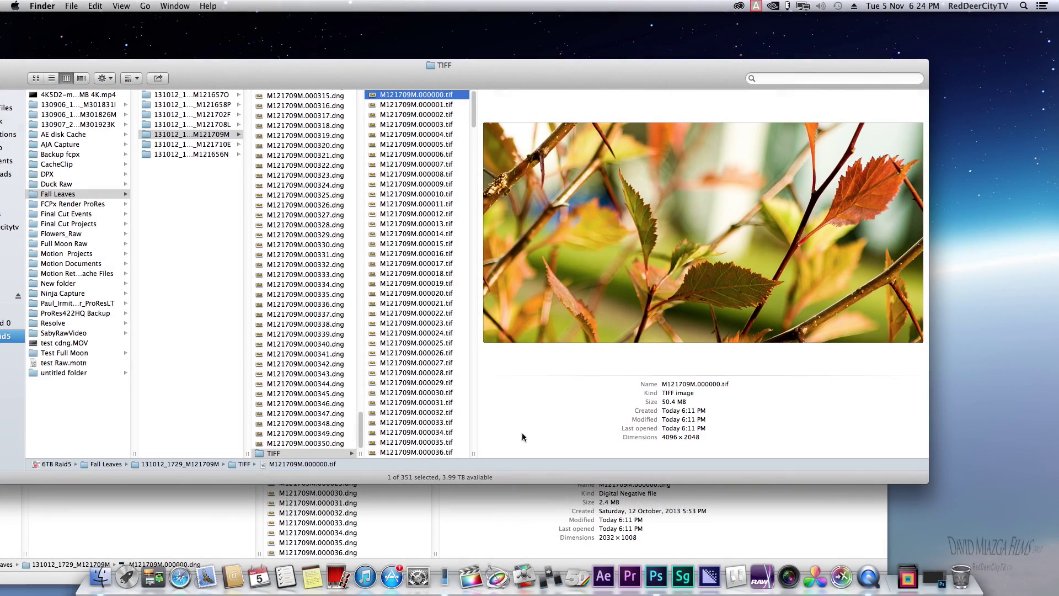
Bring the DNG folder forward and select its first frame, M121709M.000000.dng.
left_click(481, 531)
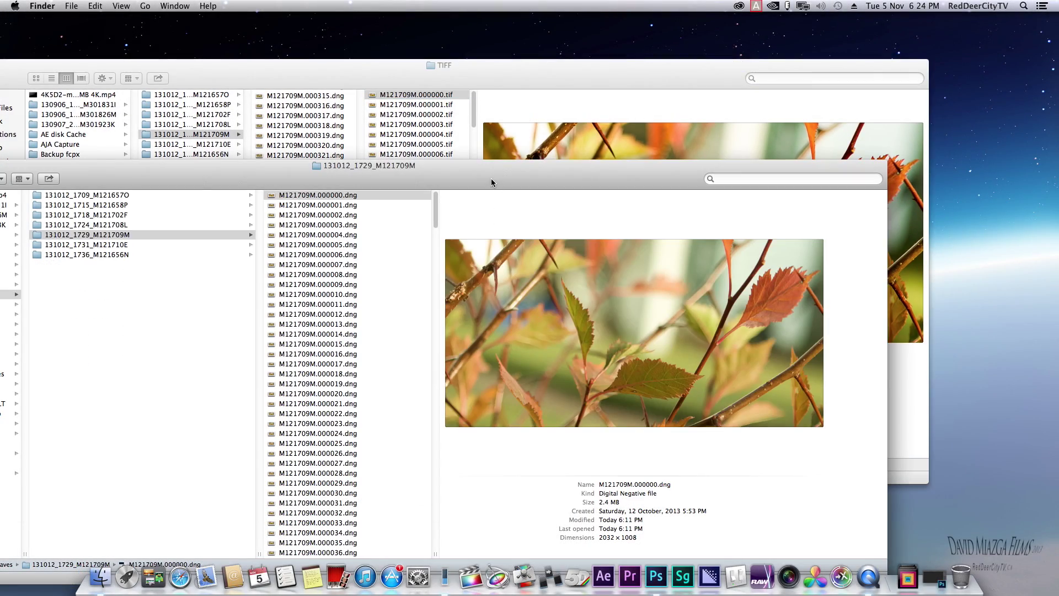
left_click_drag(493, 182, 547, 159)
left_click(379, 172)
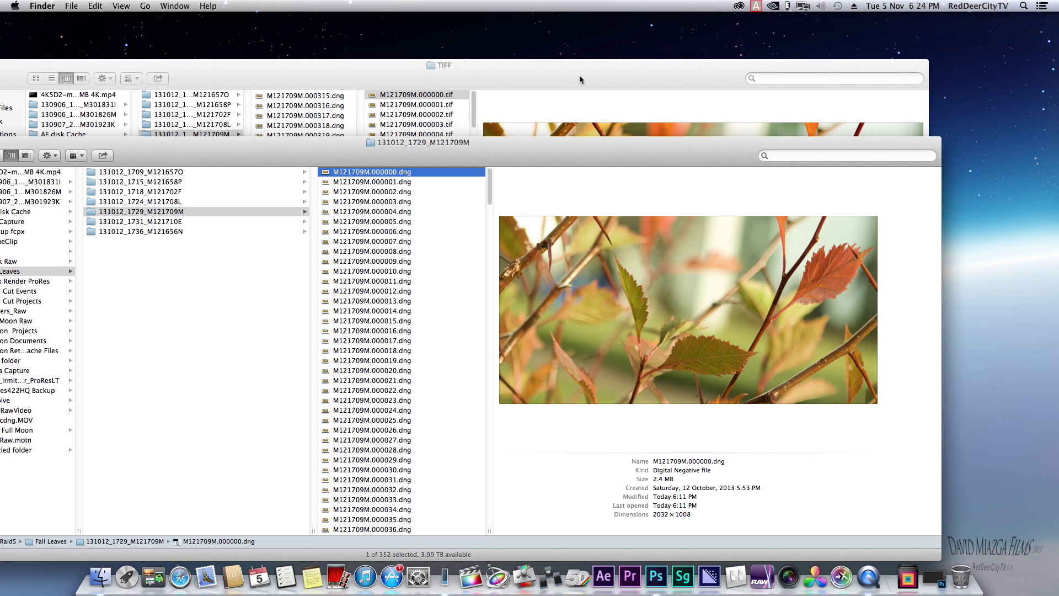
left_click(630, 74)
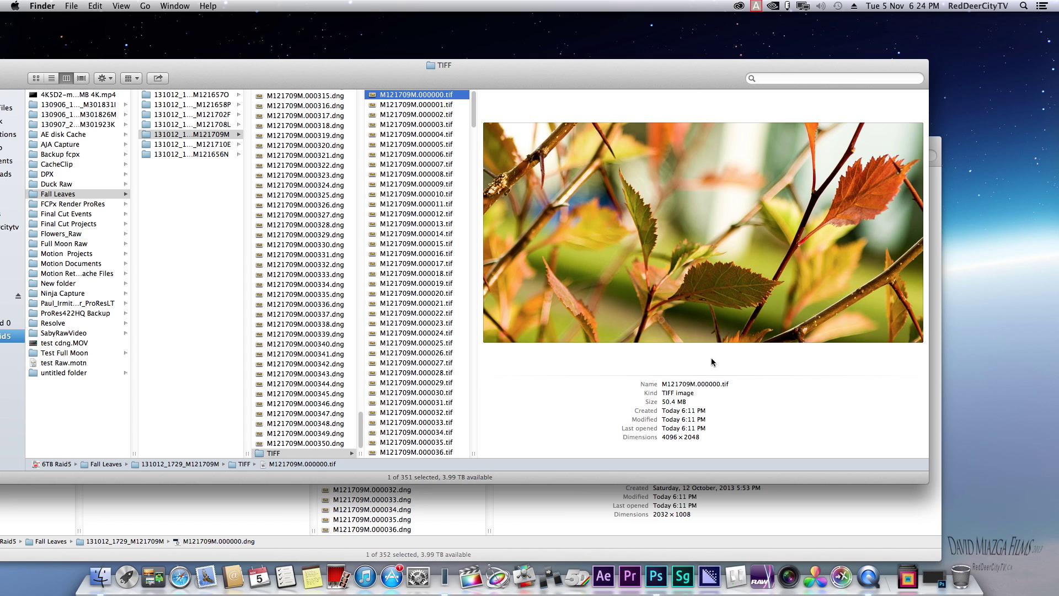
left_click(693, 442)
left_click(752, 510)
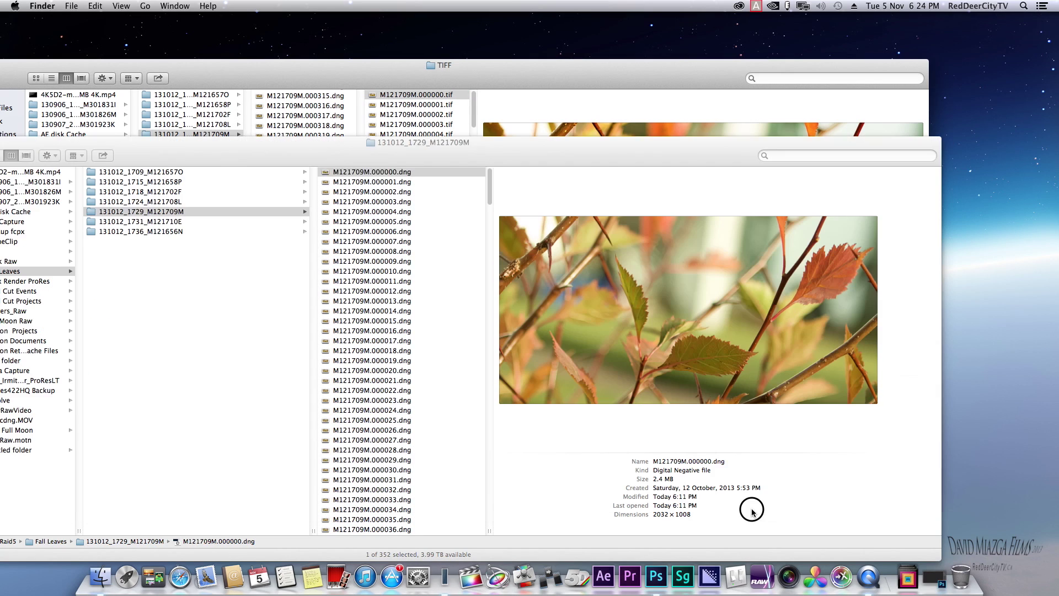
Position the DNG and TIFF folder windows side by side for comparison.
left_click_drag(633, 155, 332, 138)
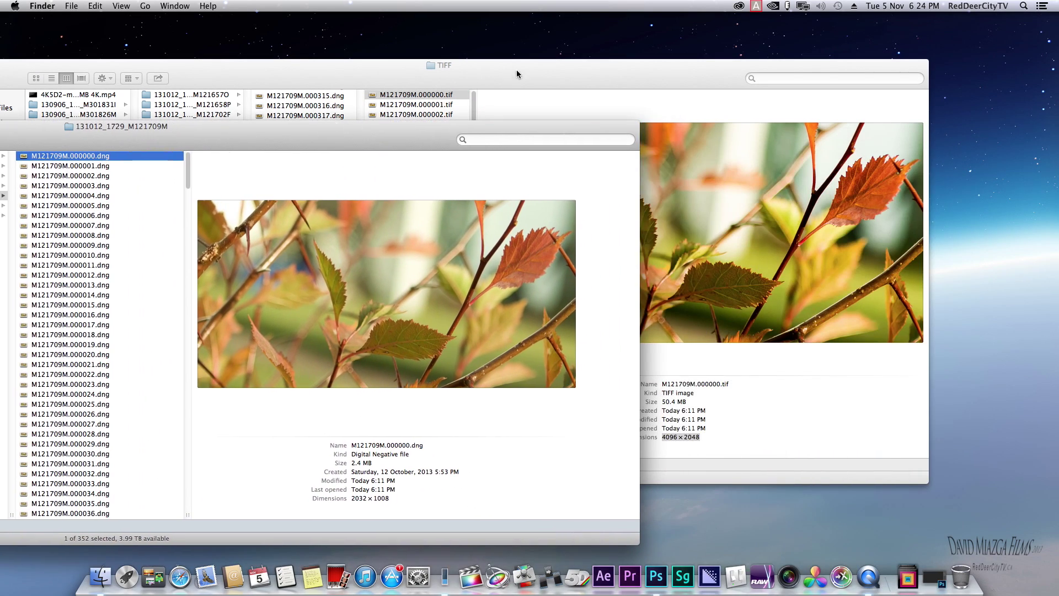
left_click_drag(517, 70, 648, 128)
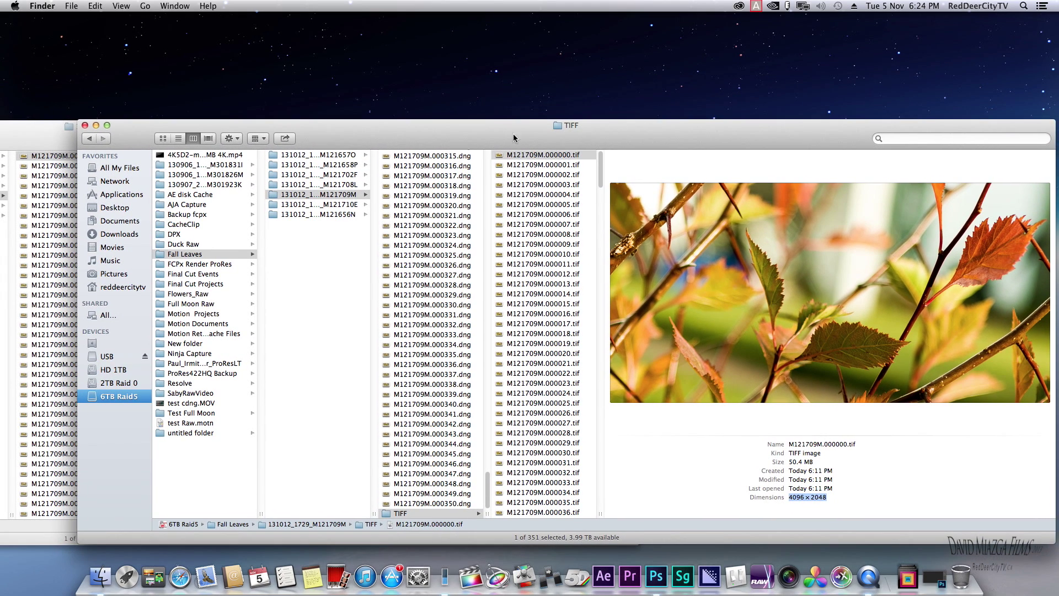
left_click(58, 145)
left_click_drag(359, 141, 331, 133)
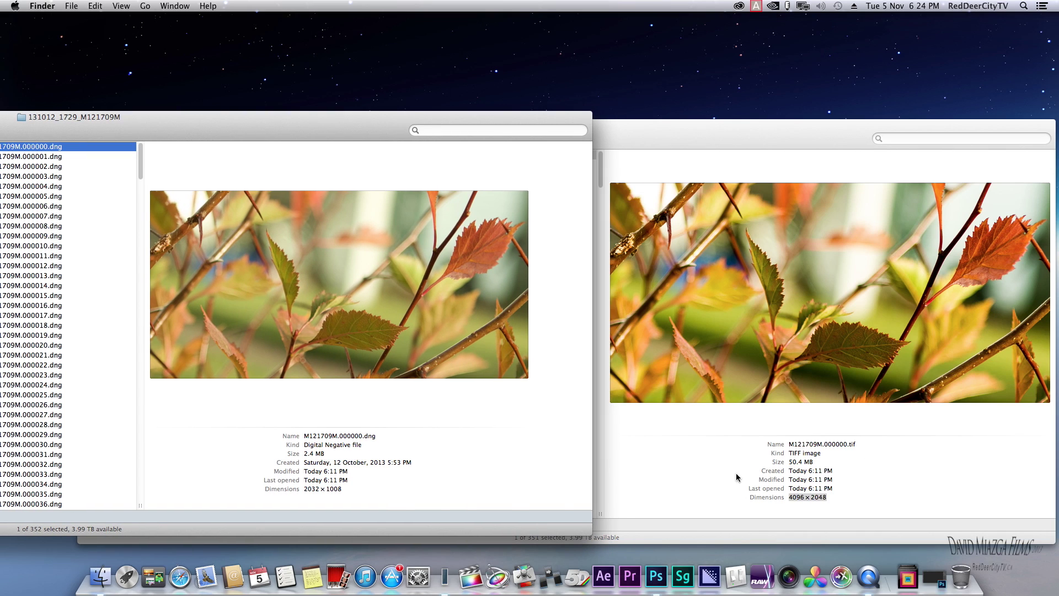
left_click(730, 475)
left_click(902, 495)
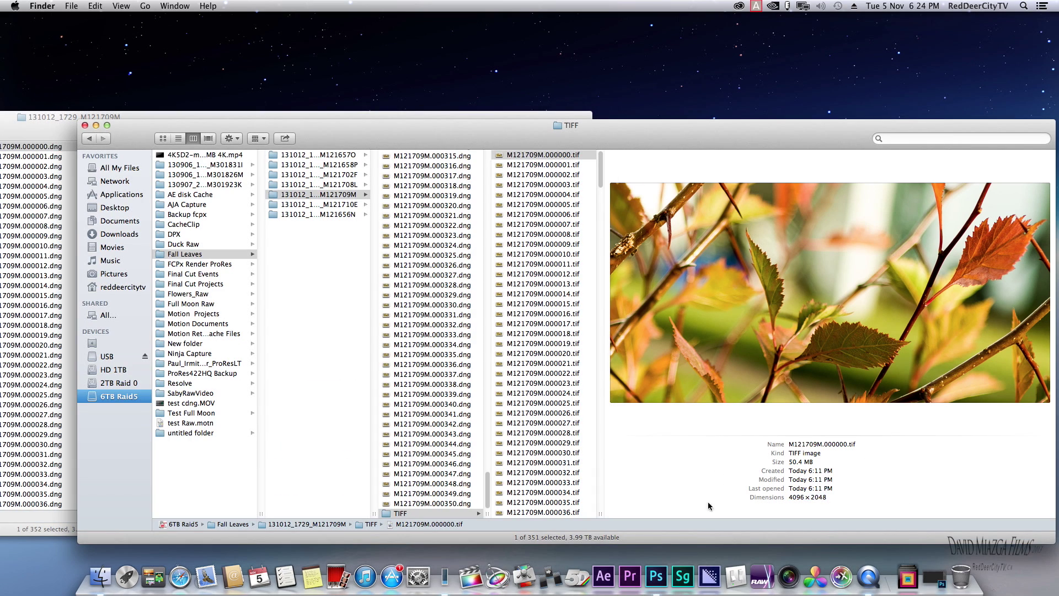
left_click(405, 115)
Scrub the New Project timeline and select the 4k Leaves compound clip.
left_click_drag(397, 120, 395, 127)
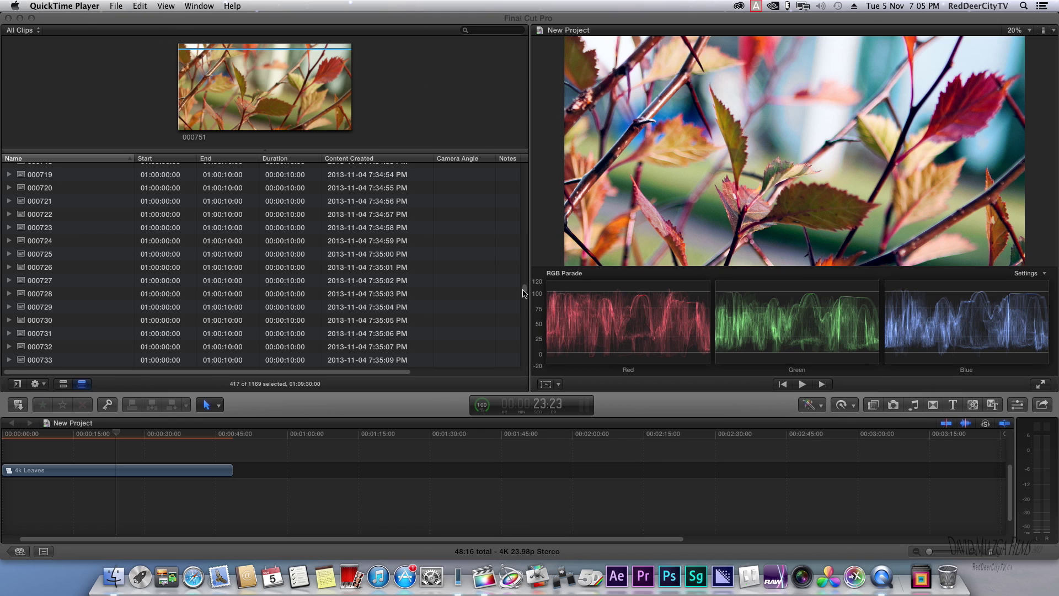
left_click_drag(525, 292, 518, 149)
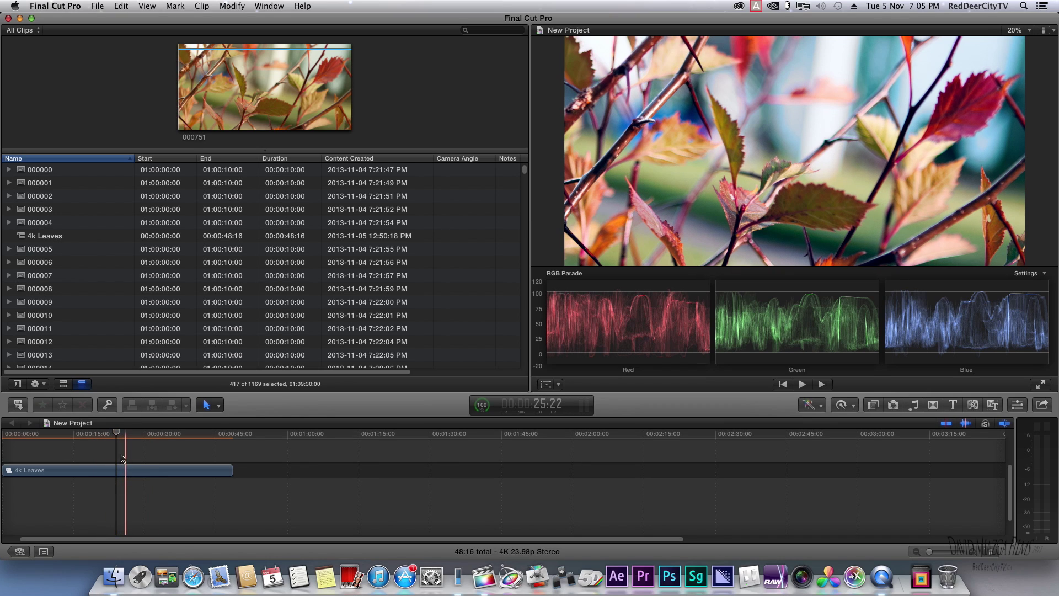
left_click_drag(117, 437, 74, 435)
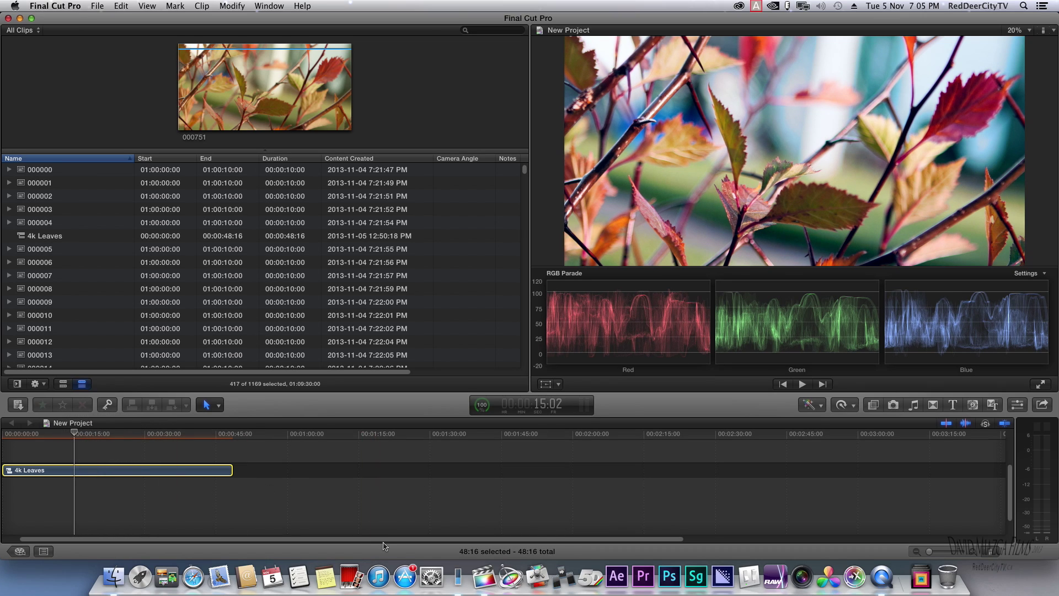
left_click_drag(380, 540, 363, 540)
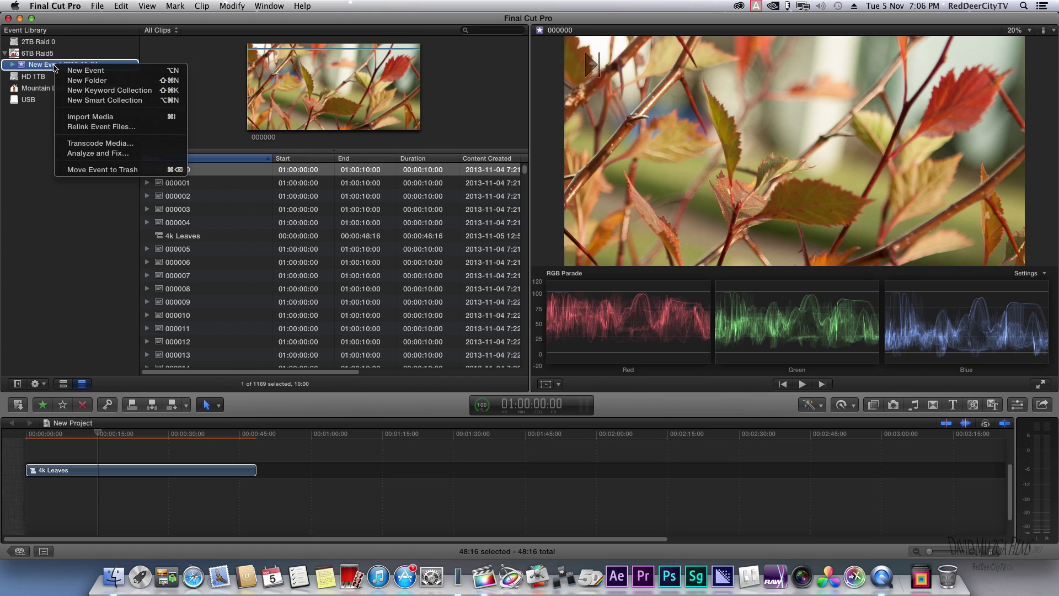
Import the TIFF folder from the 6TB Raid5 drive into event New Event 2013-11-04.
left_click(96, 118)
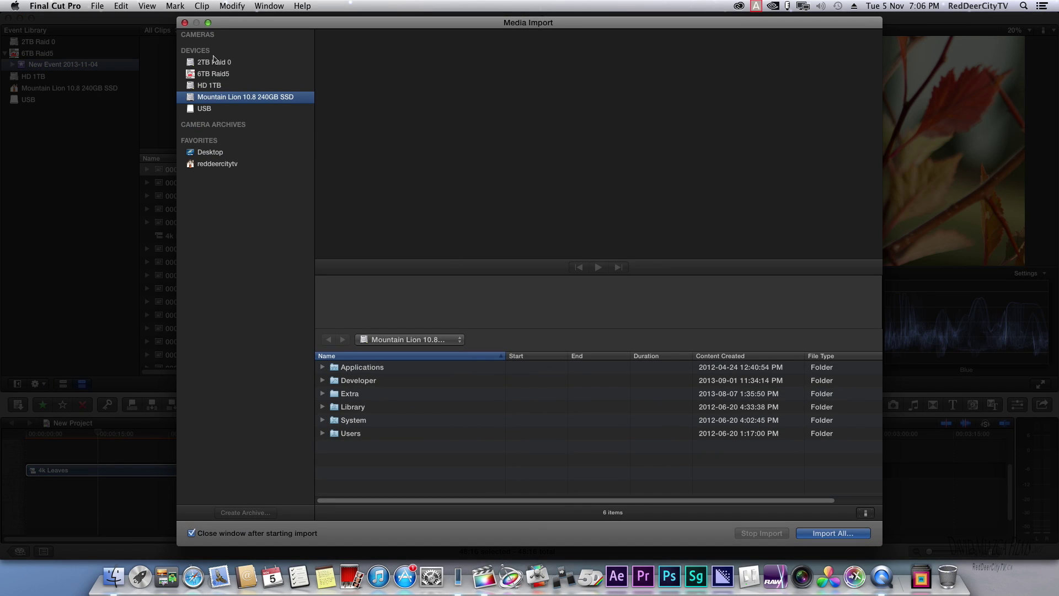
left_click(217, 76)
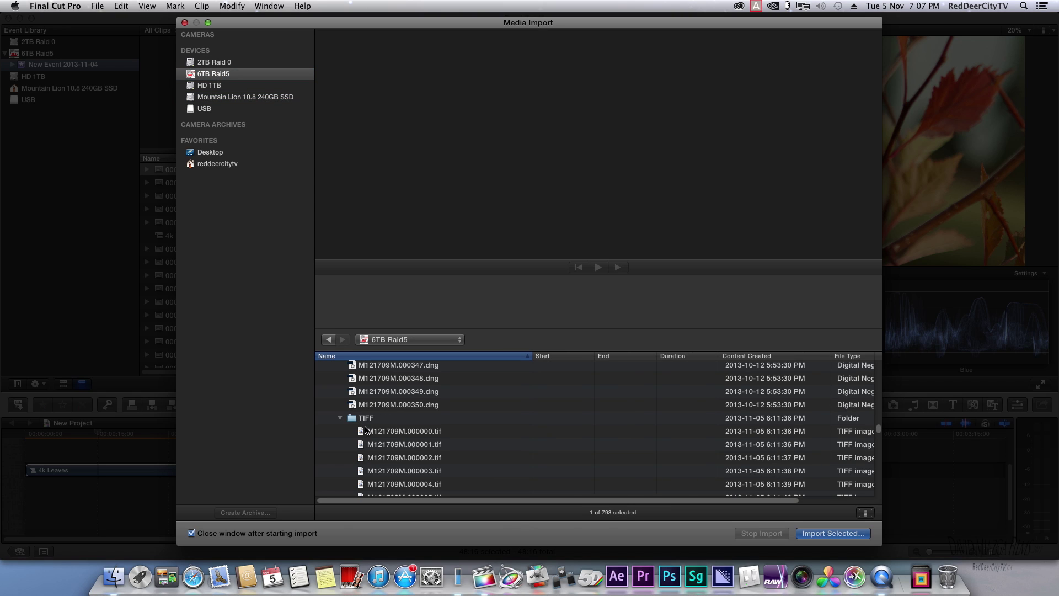
left_click(397, 435)
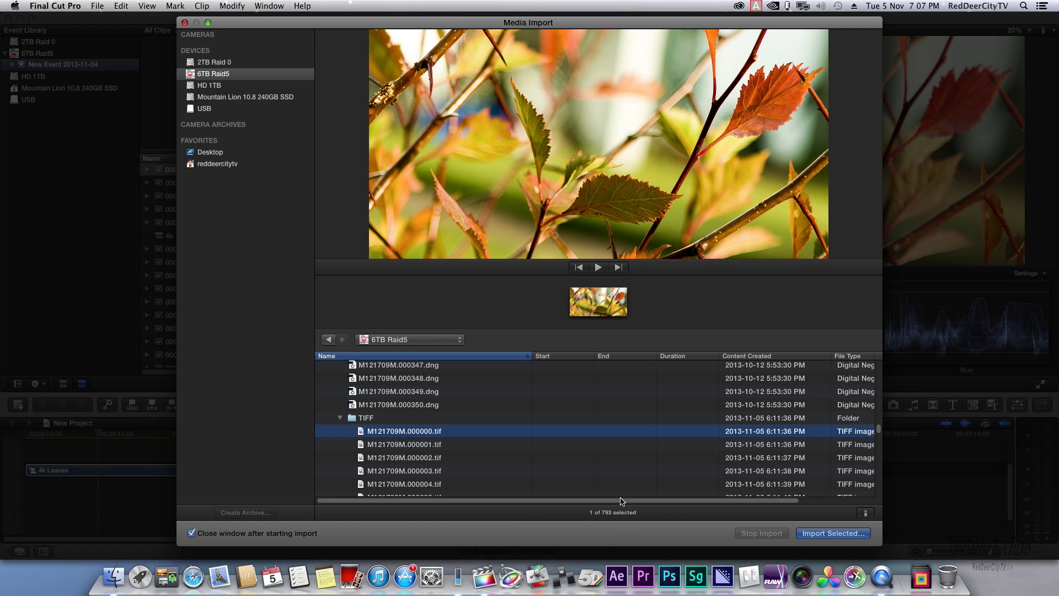
left_click_drag(631, 499, 736, 485)
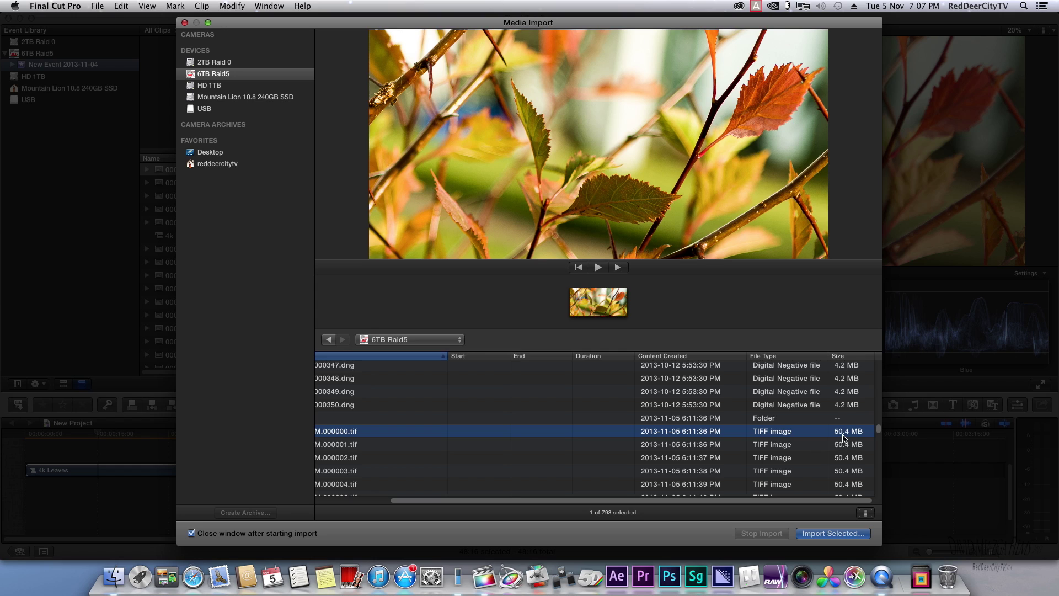
left_click_drag(687, 503, 579, 506)
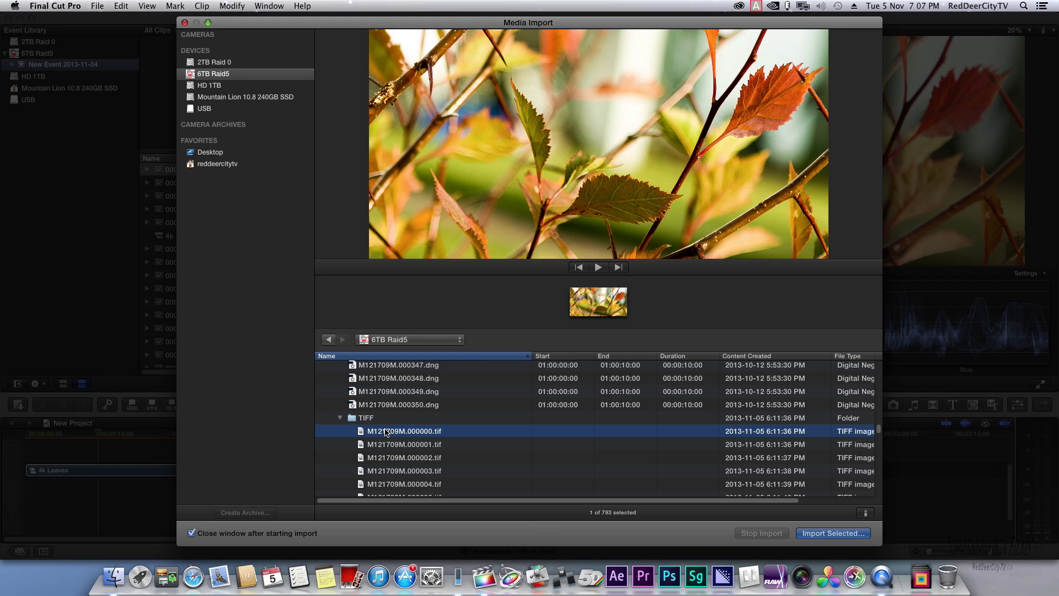
left_click(364, 421)
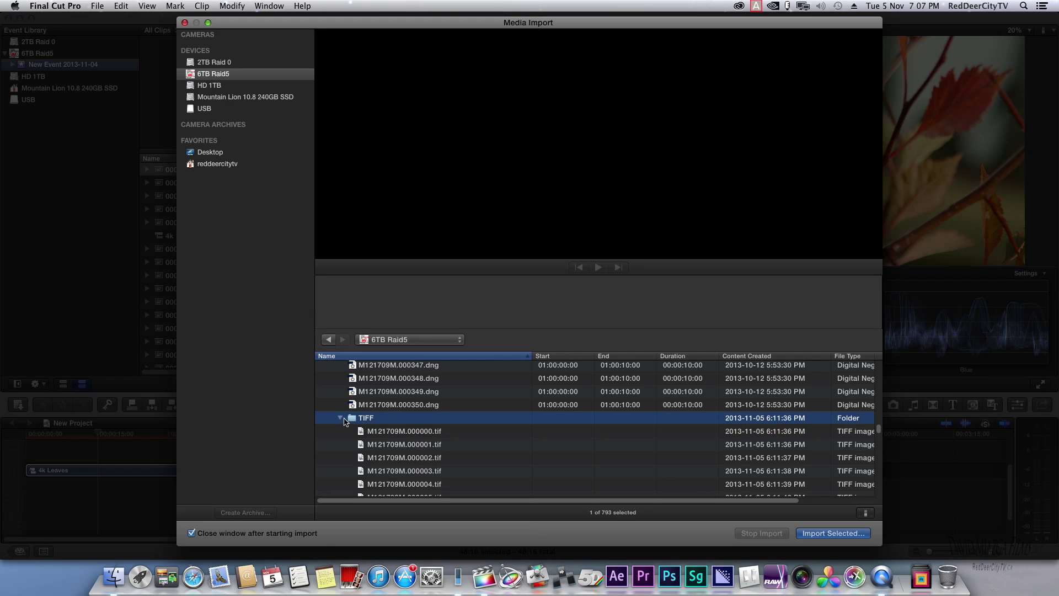
left_click(340, 419)
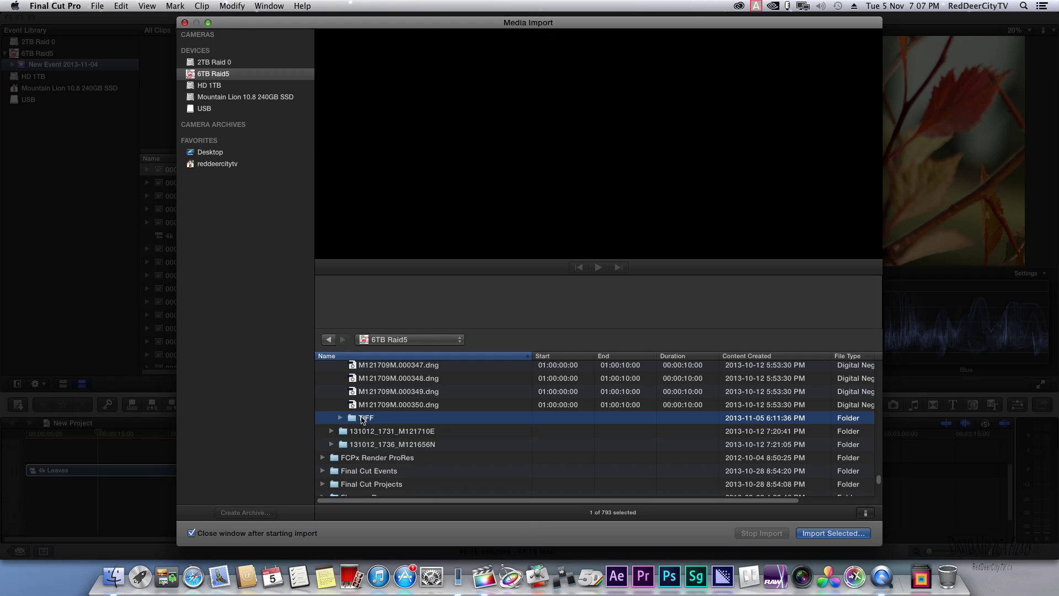
left_click(837, 534)
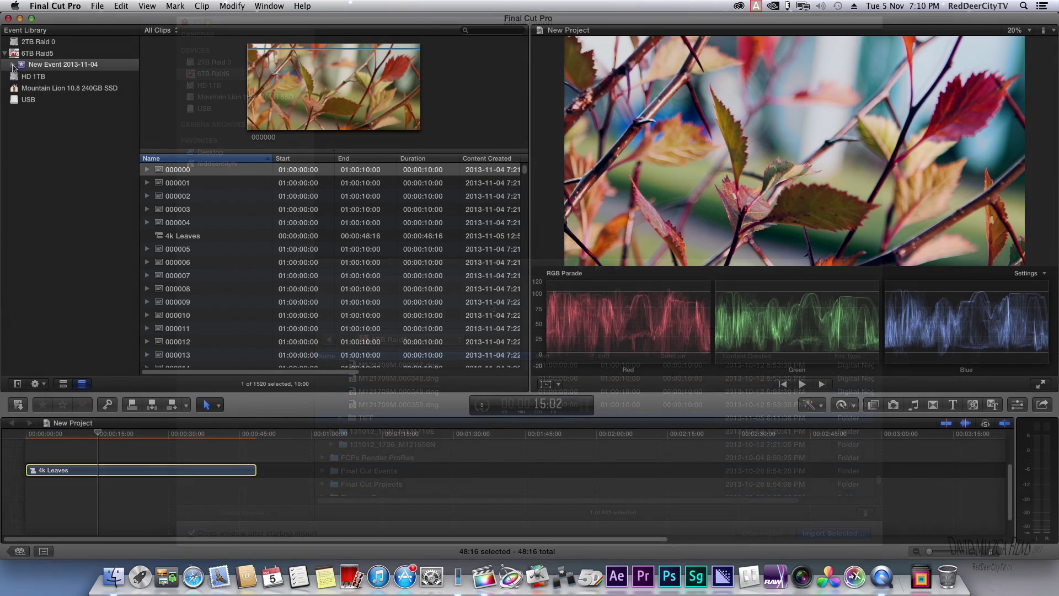
Expand New Event's TIFF collection and preview the imported still M121709M.000000.
left_click(13, 65)
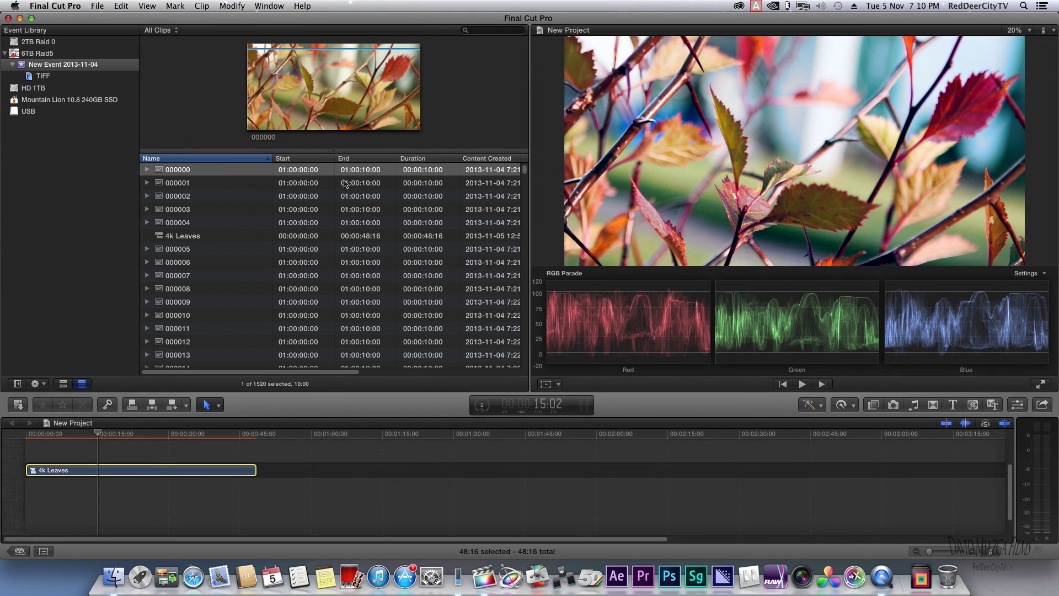
left_click_drag(524, 172, 512, 317)
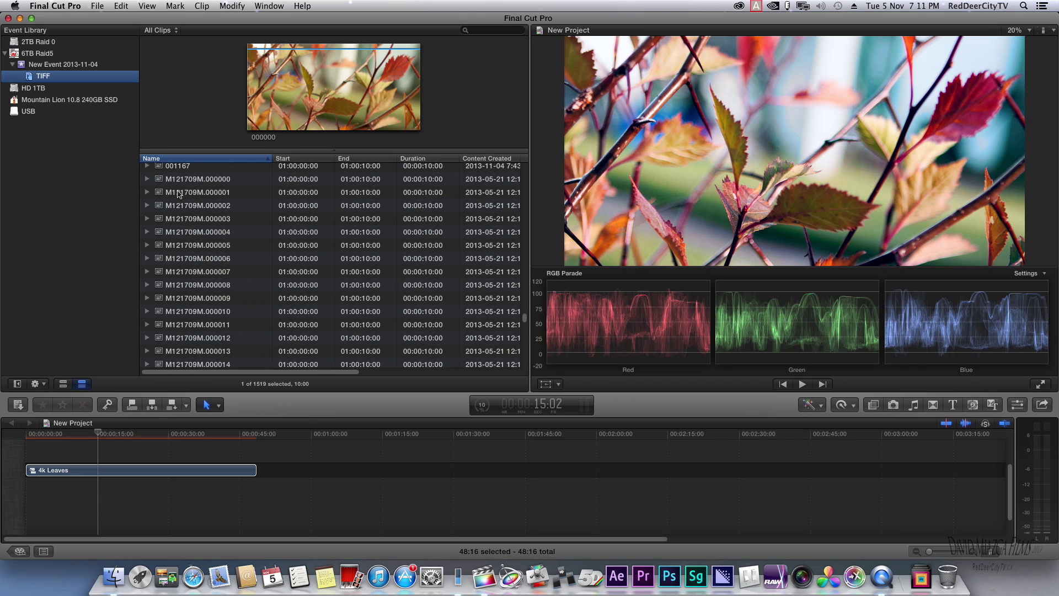
left_click(147, 178)
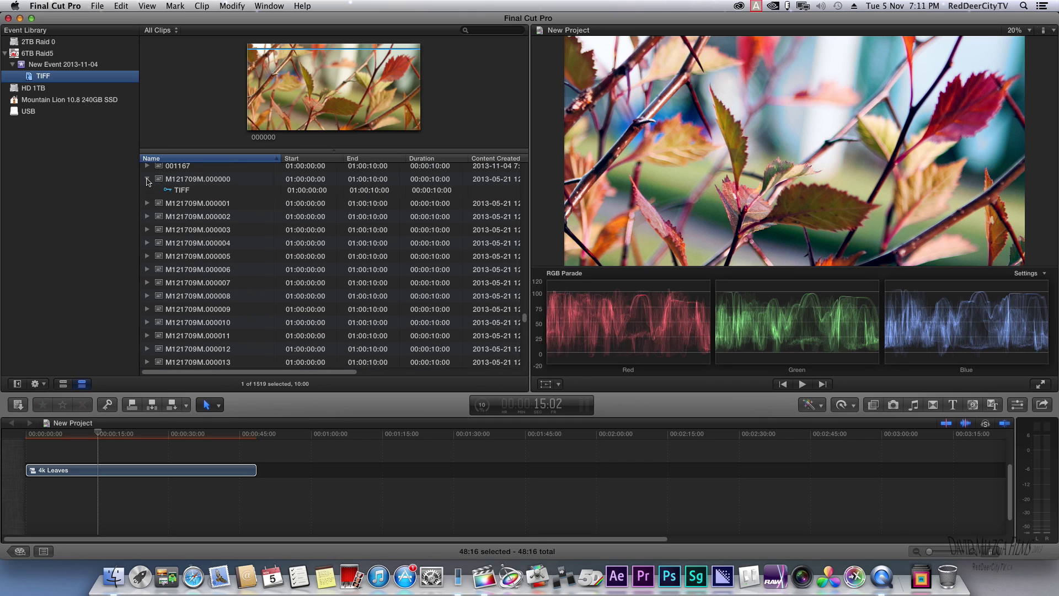
left_click(193, 183)
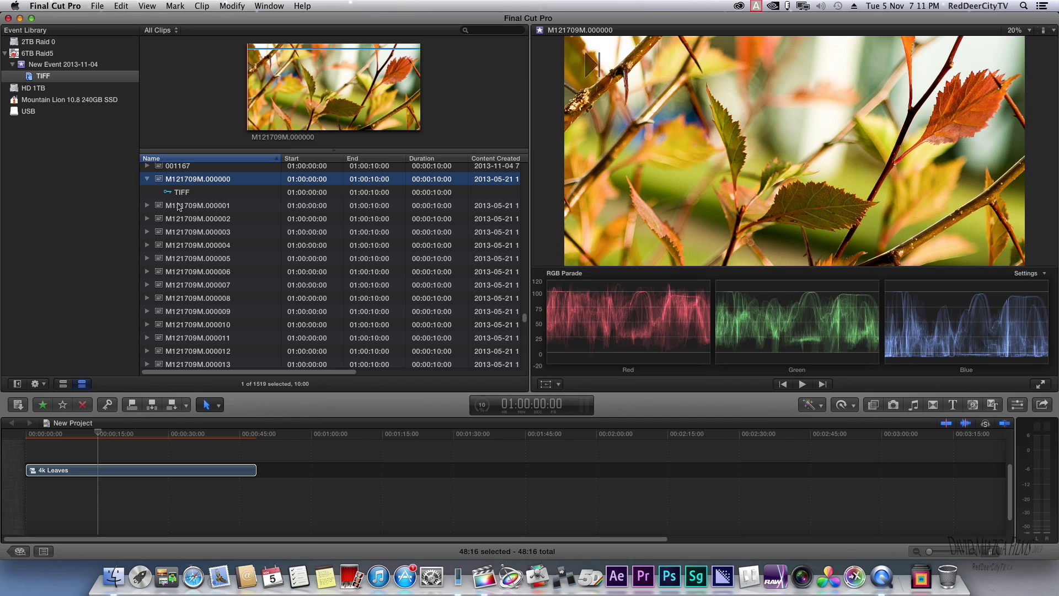
left_click(182, 194)
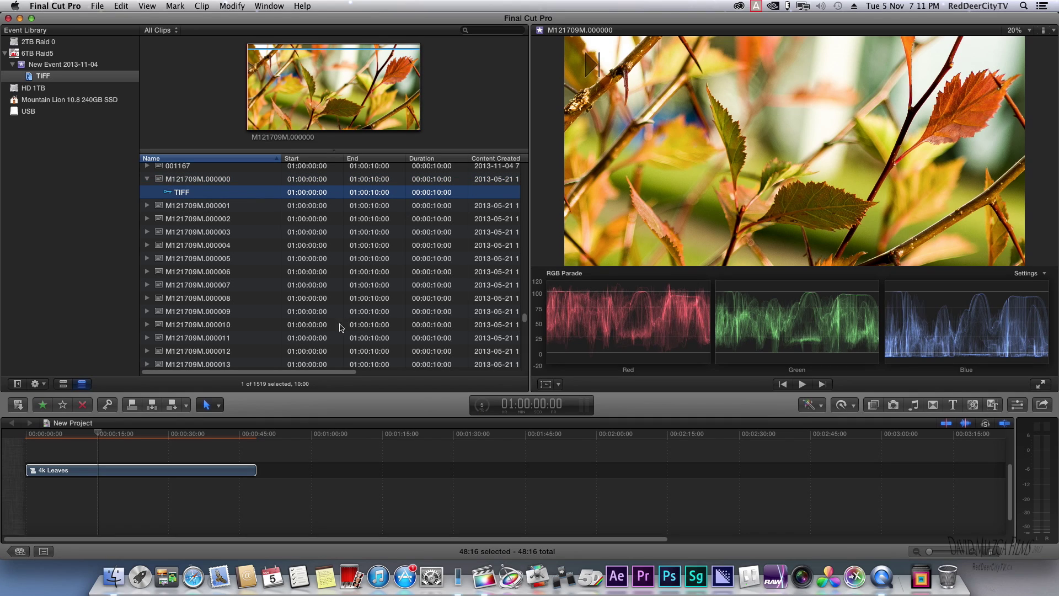
mouse_move(318, 371)
left_mouse_down()
mouse_move(379, 375)
mouse_move(309, 368)
left_mouse_up()
left_click(407, 426)
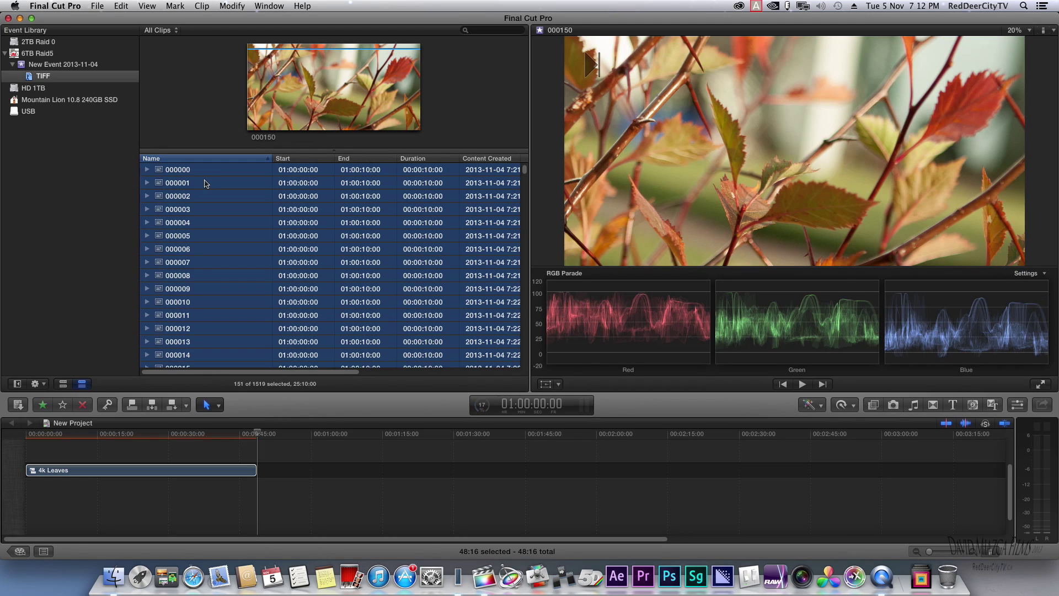
Place stills 000000–000150 after 4k Leaves in the timeline, then select all clips with Cmd+A.
left_click(205, 183)
left_click_drag(205, 183, 292, 472)
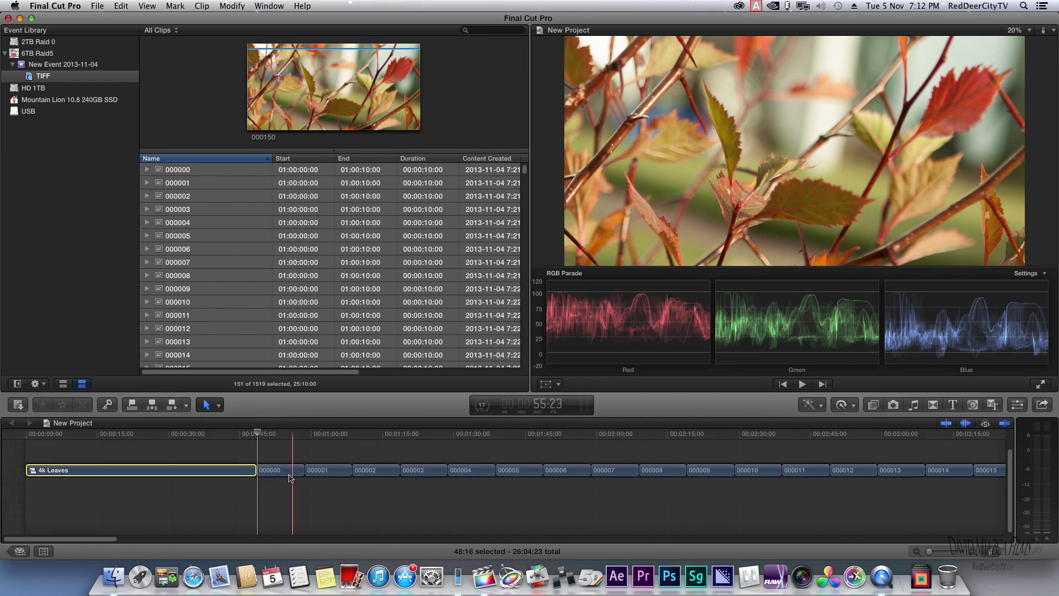
left_click(290, 475)
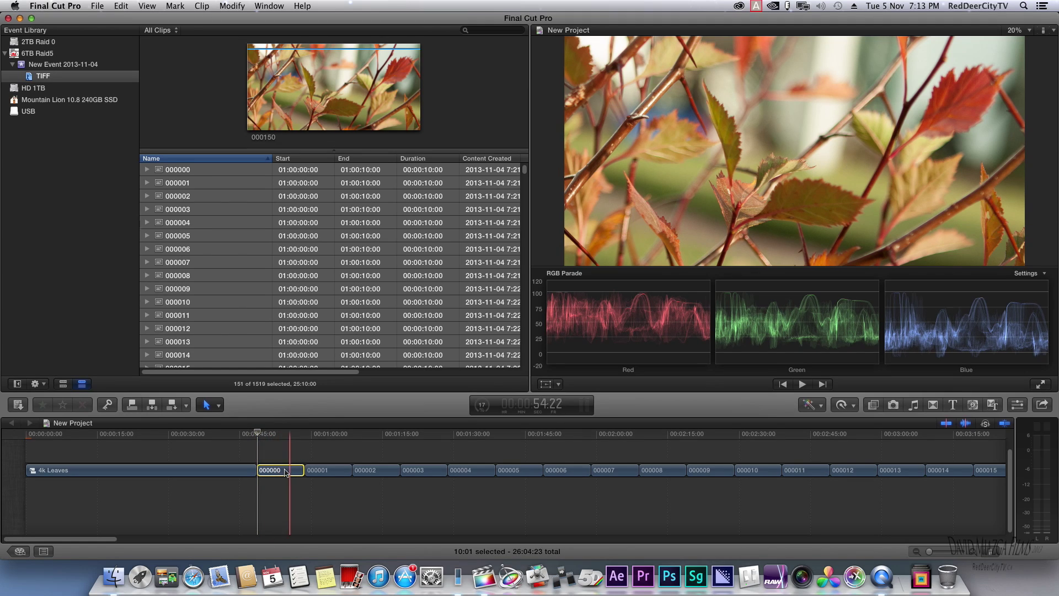
left_click_drag(86, 540, 829, 534)
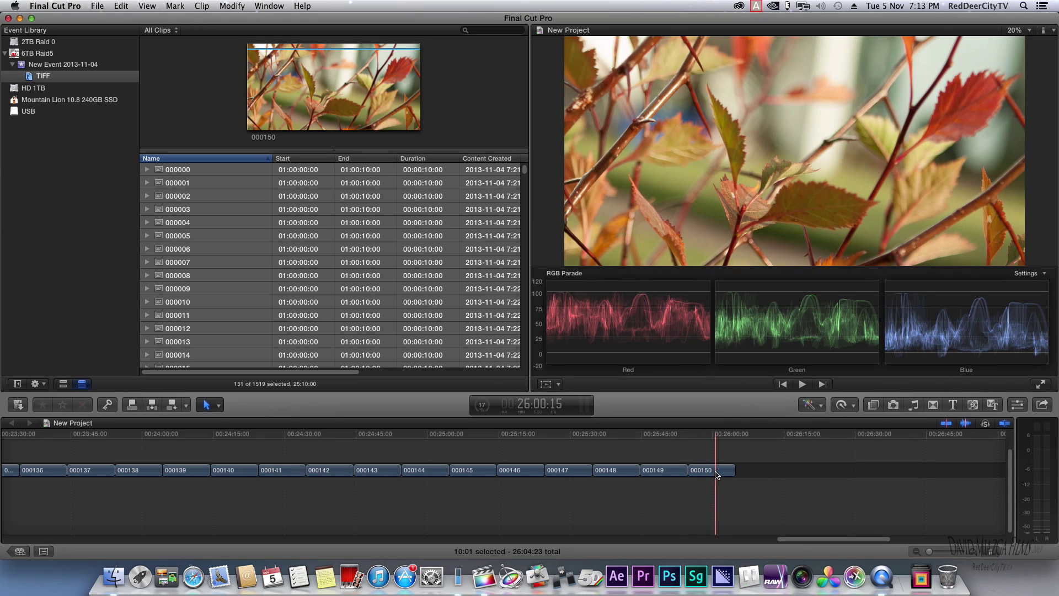
key("super+a")
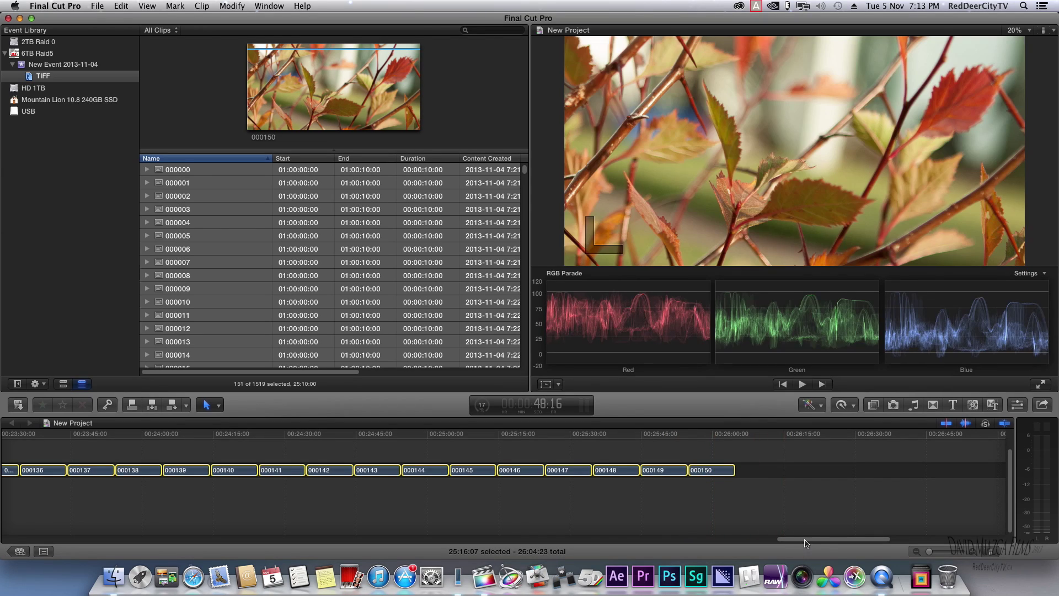
left_click_drag(804, 539, 34, 485)
Set all 151 selected stills to a one-frame duration so the run lasts 6:07.
right_click(228, 470)
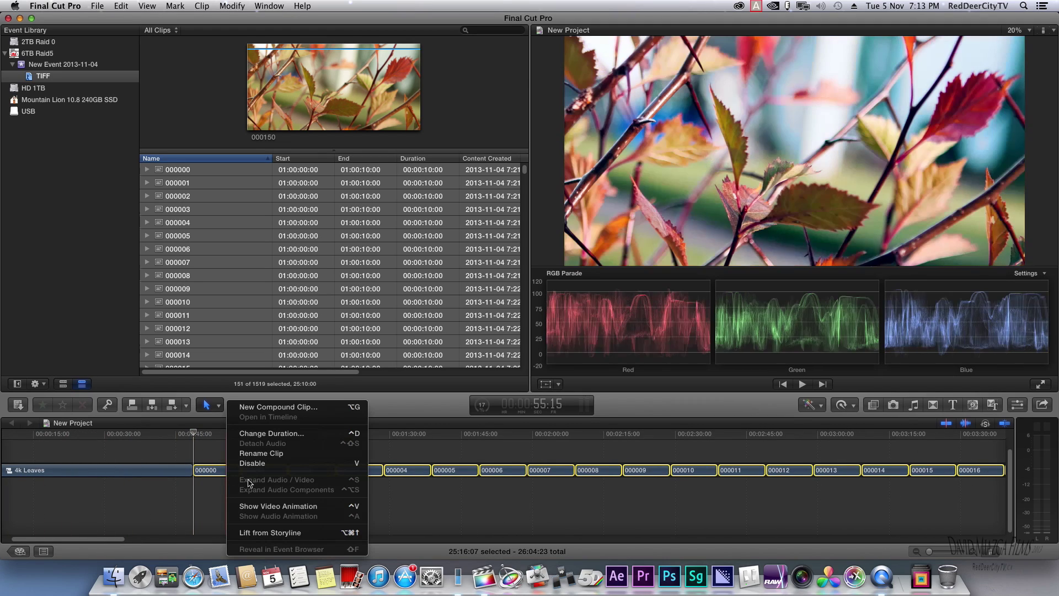
left_click(279, 436)
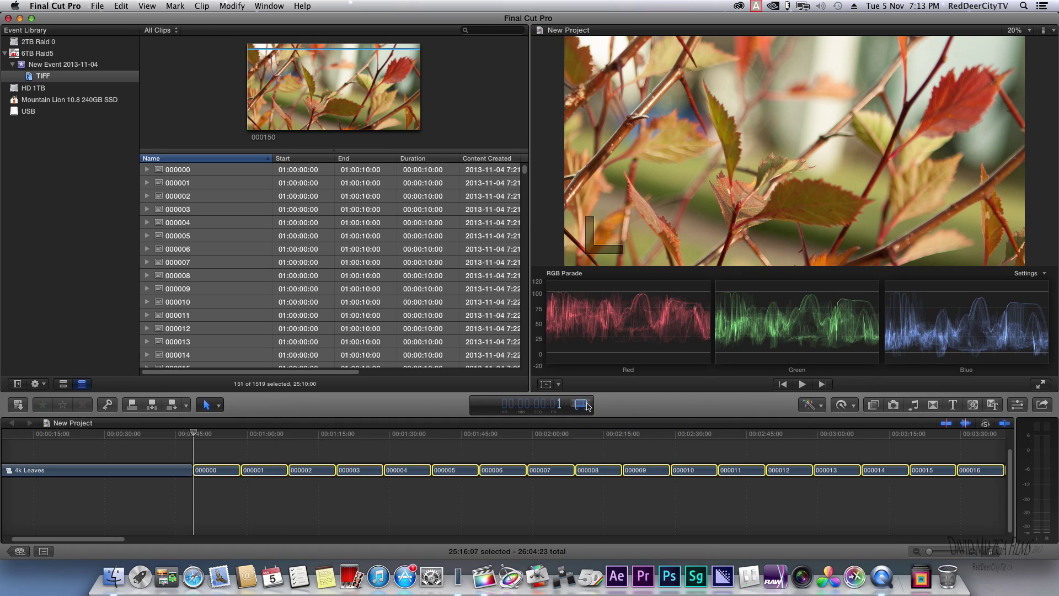
type("1")
key("Return")
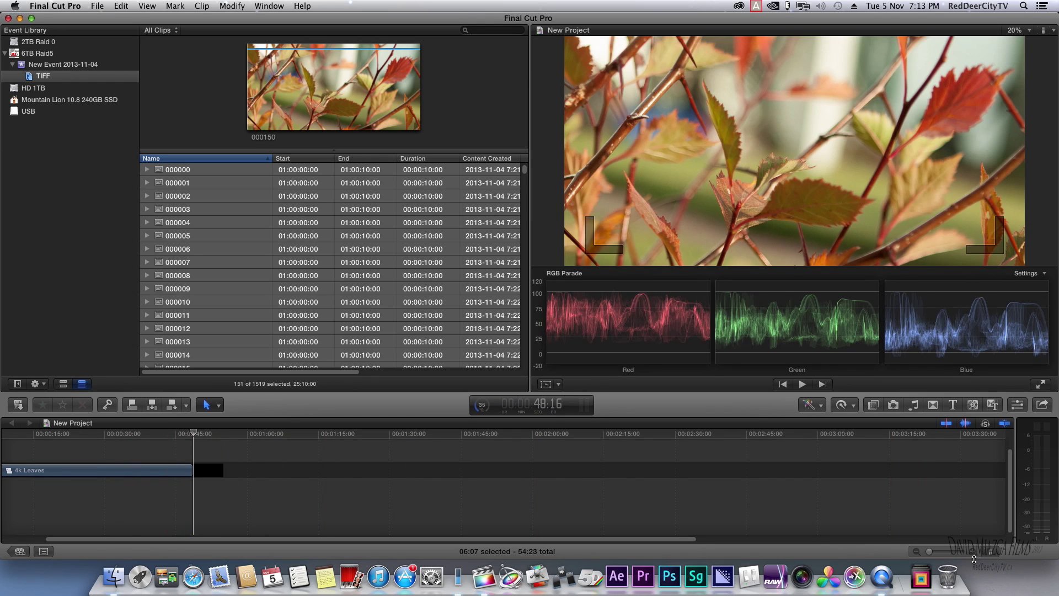
left_click_drag(927, 553, 961, 554)
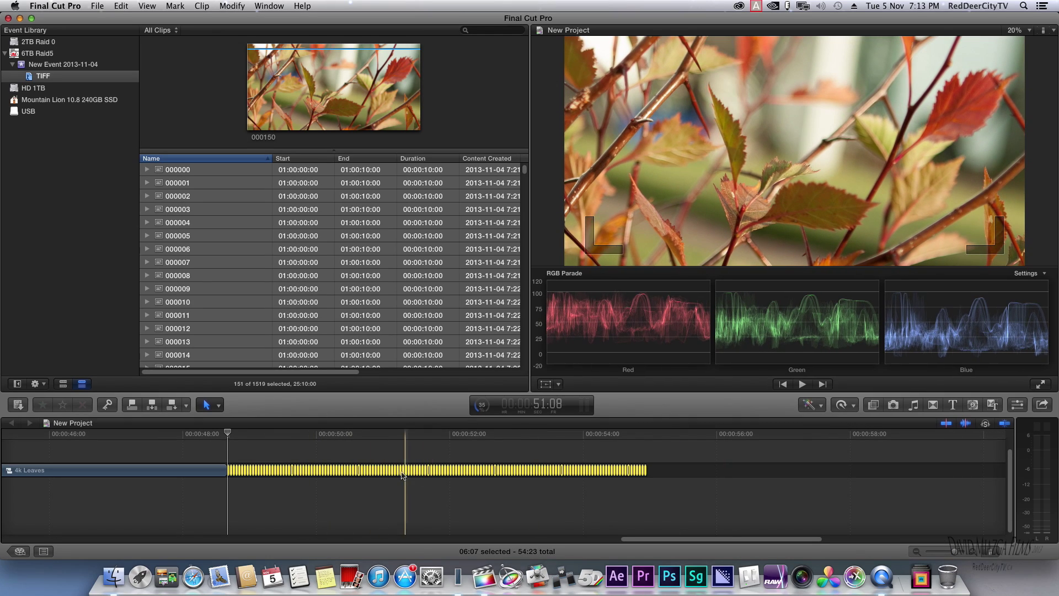
Combine the one-frame stills into a new compound clip, 4K Leaves2.
right_click(410, 470)
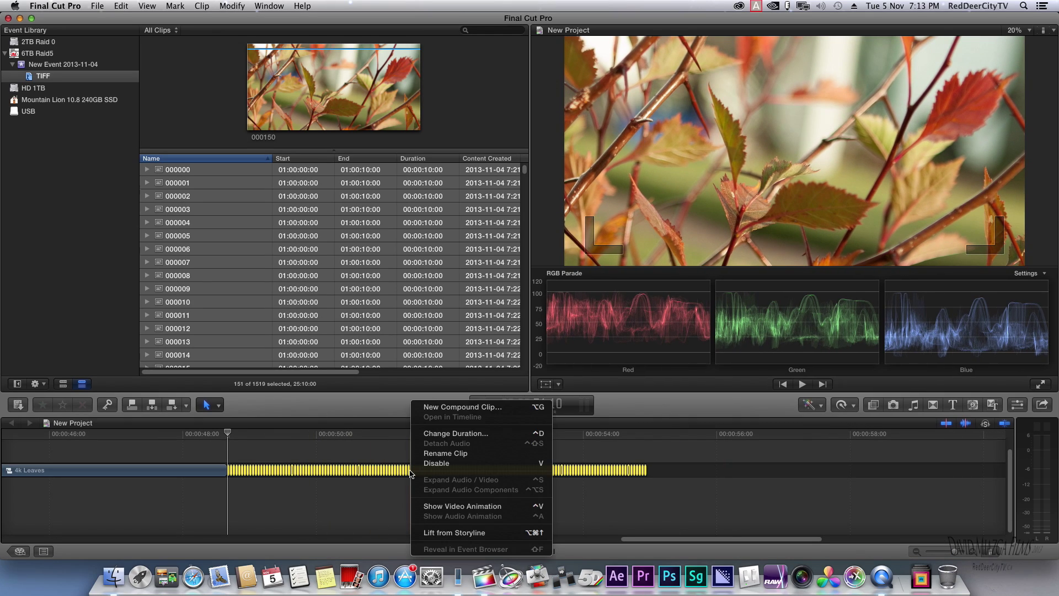
left_click(458, 407)
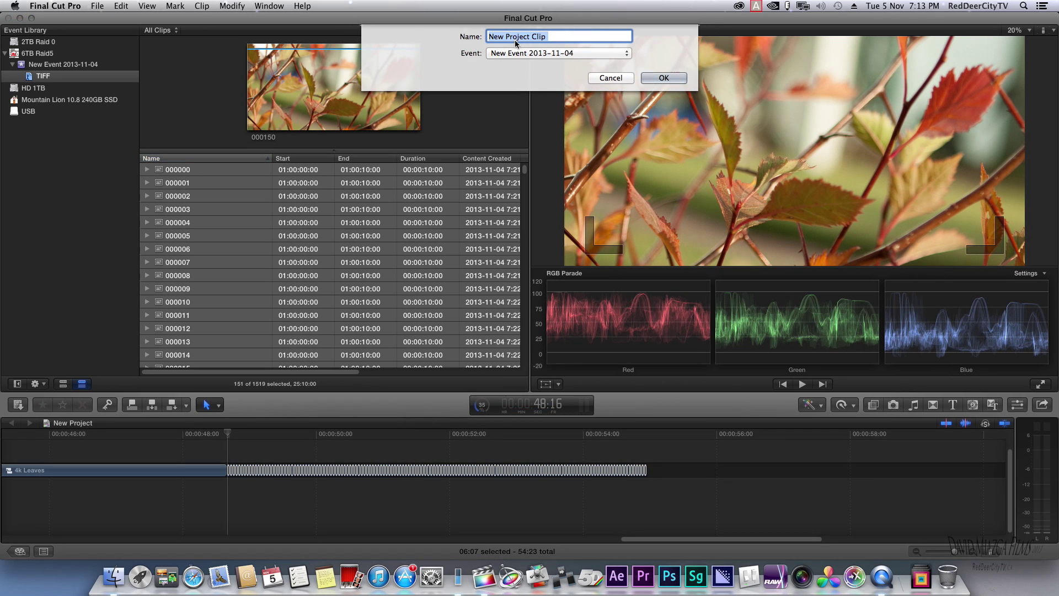
left_click(664, 78)
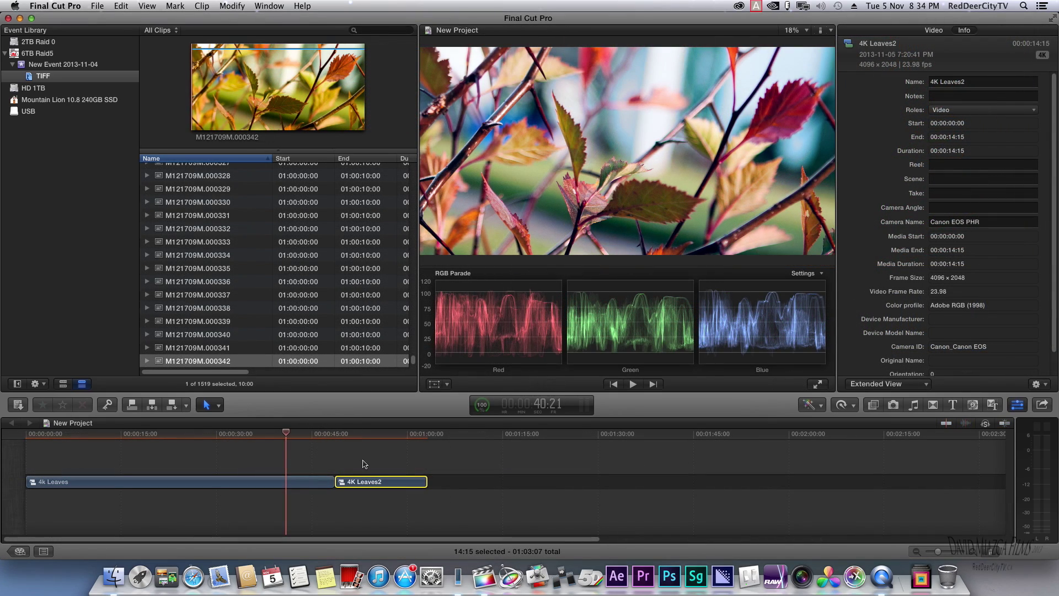
Select the 4k Leaves clip with the playhead parked inside it.
left_click(375, 444)
left_click(378, 482)
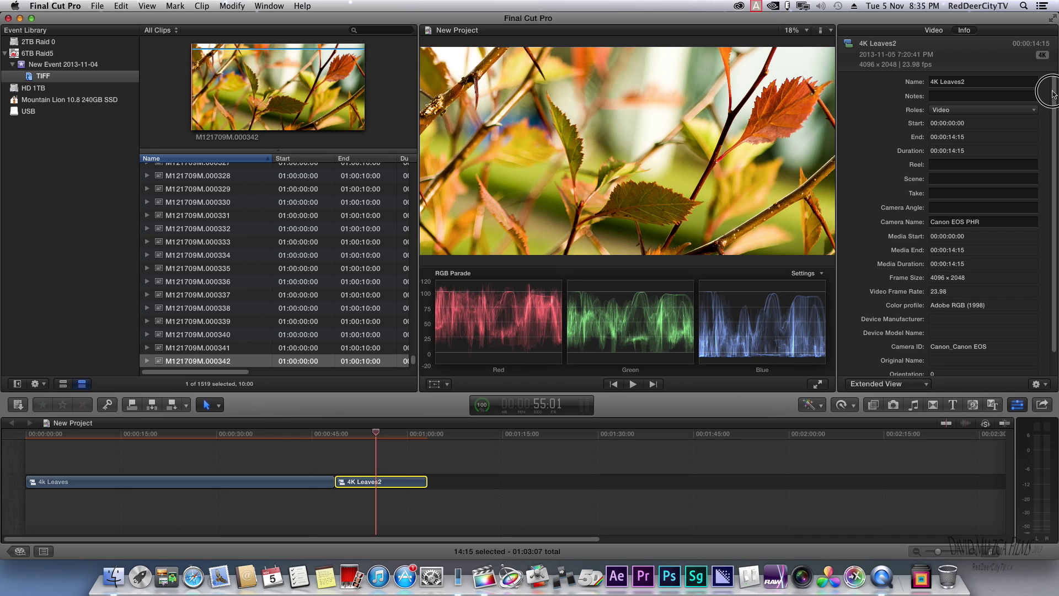
scroll(1053, 94, "down", 1)
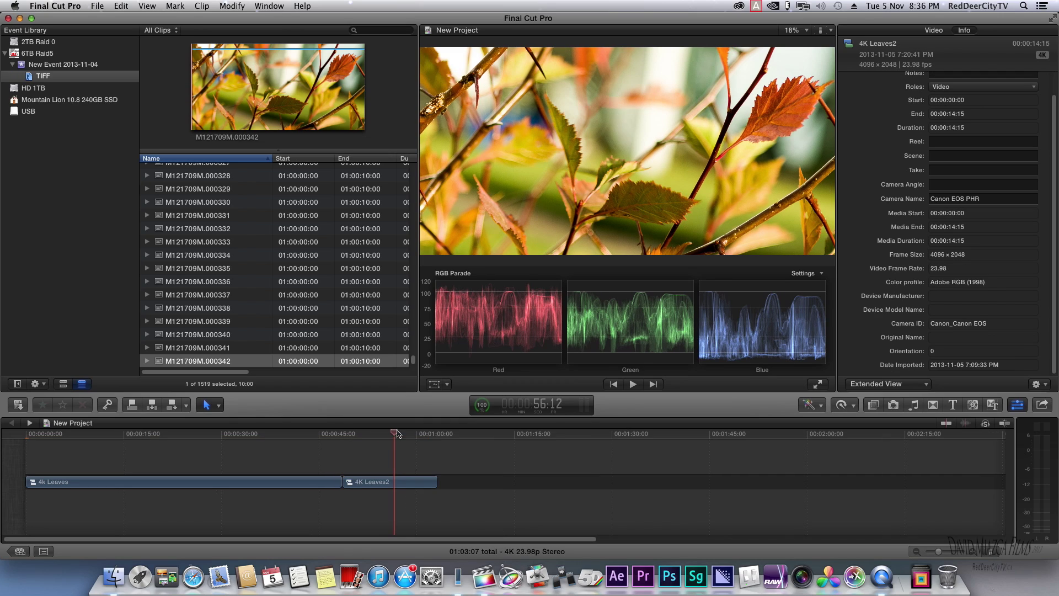
left_click_drag(397, 434, 393, 435)
left_click(281, 434)
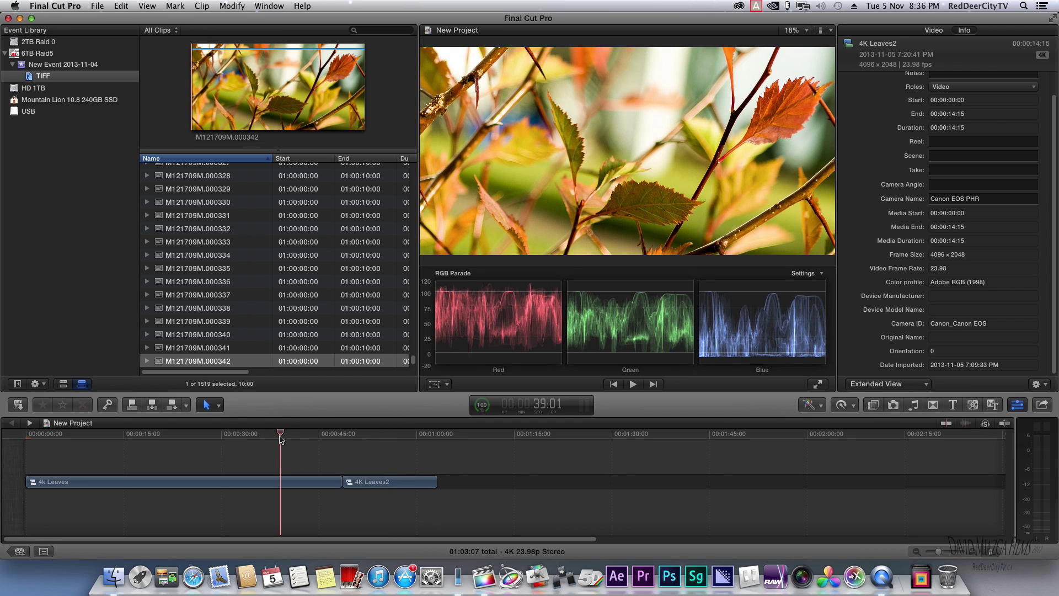
left_click(280, 485)
left_click_drag(279, 433, 272, 434)
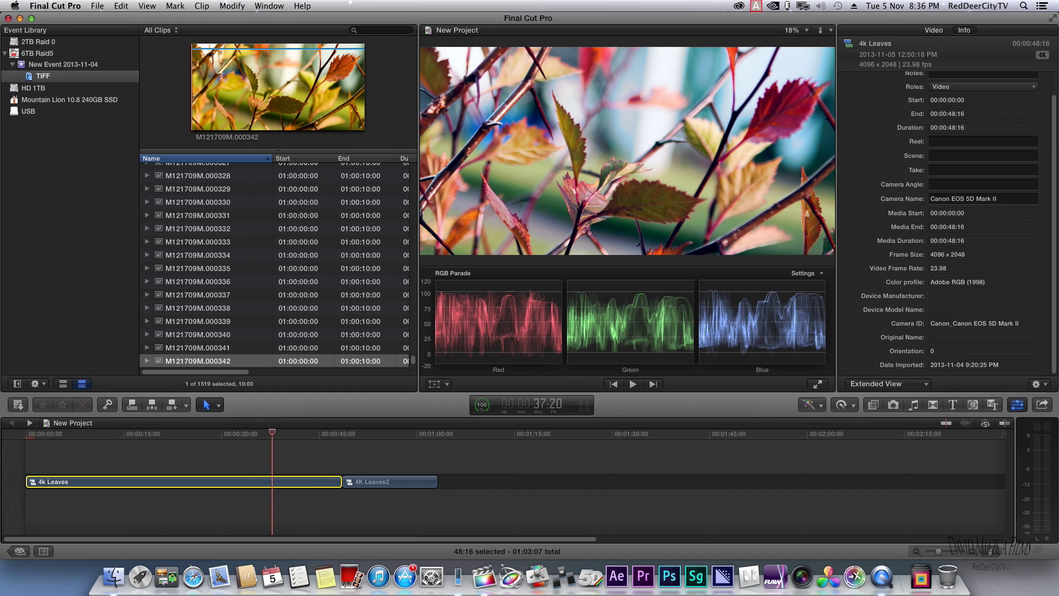
Disable FilmConvert Pro and the Color correction on 4k Leaves, then preview 4K Leaves2.
left_click(933, 30)
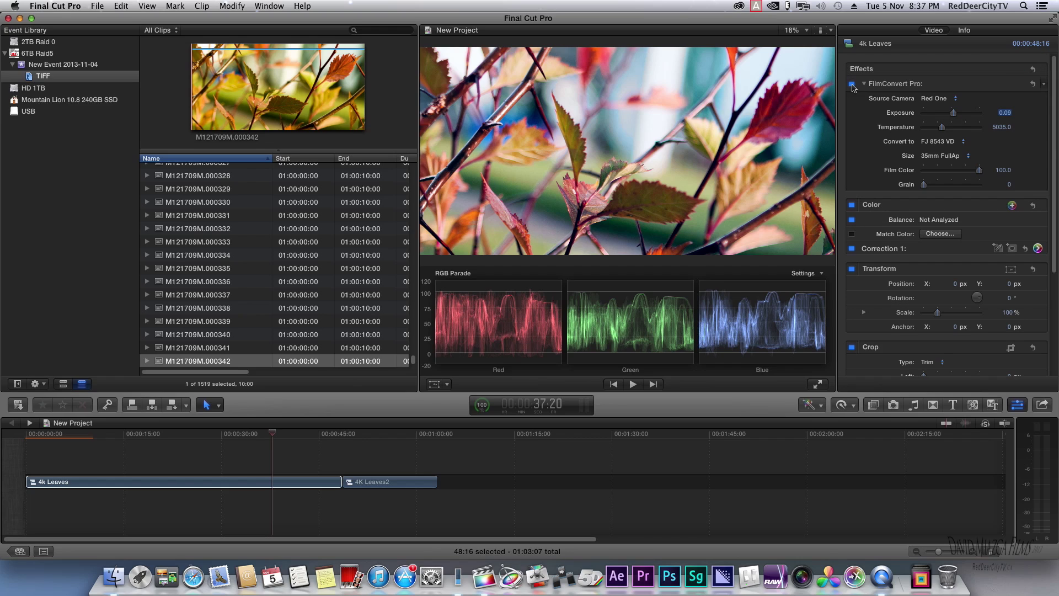
left_click(852, 84)
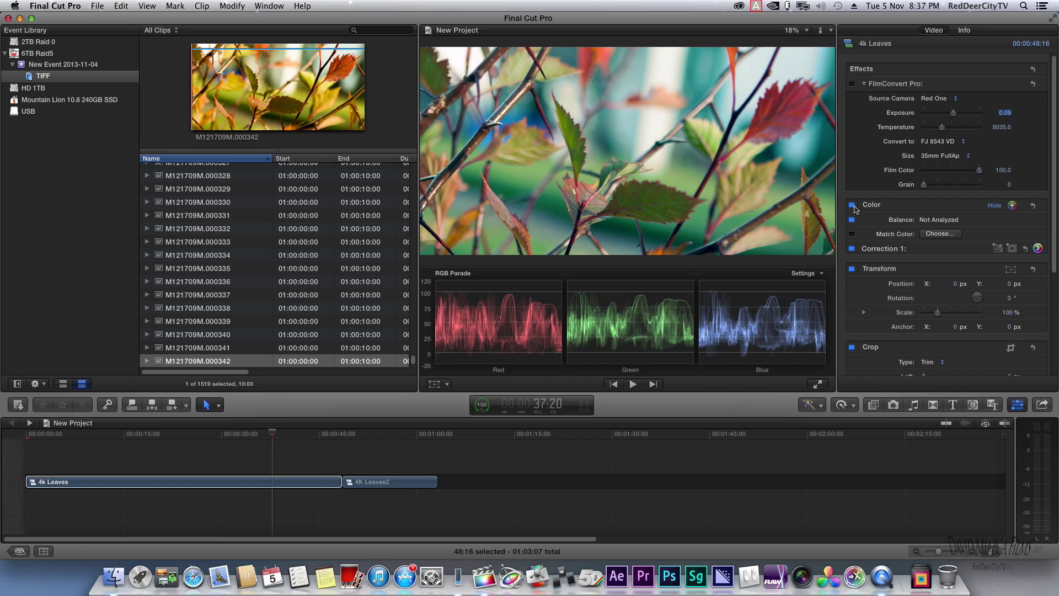
left_click(853, 205)
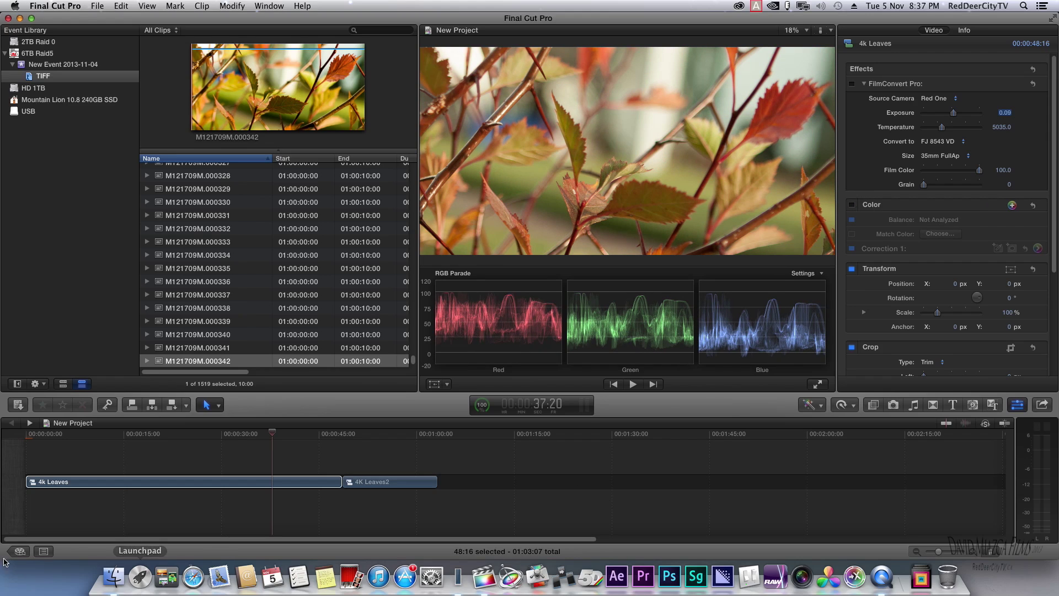
left_click_drag(273, 435, 374, 433)
Reselect 4k Leaves and re-enable its Color correction and FilmConvert Pro effect.
left_click(377, 486)
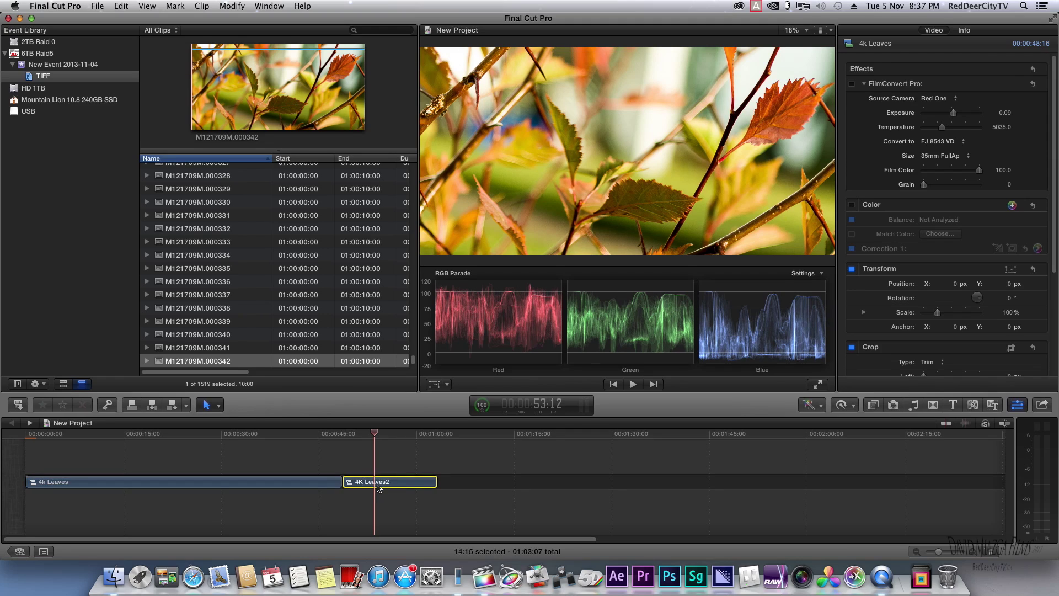
left_click_drag(378, 436, 300, 434)
left_click(291, 488)
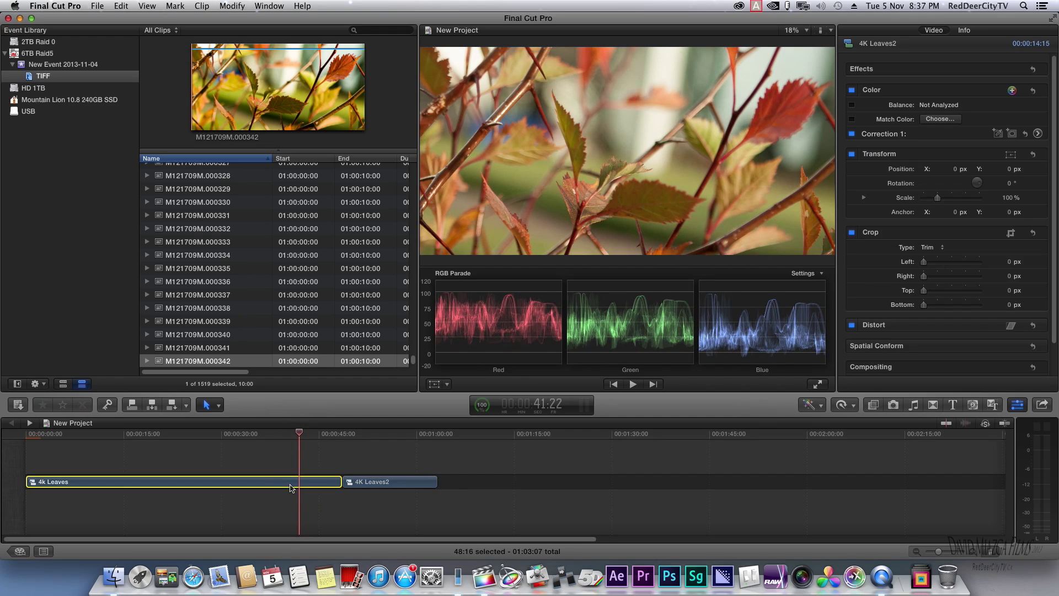
left_click(308, 483)
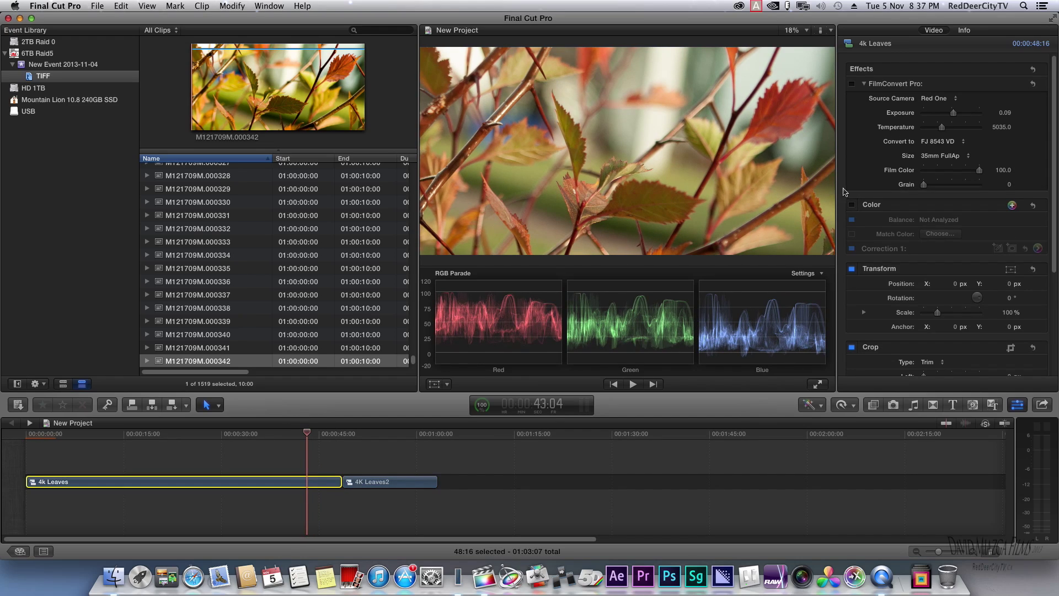
left_click(852, 206)
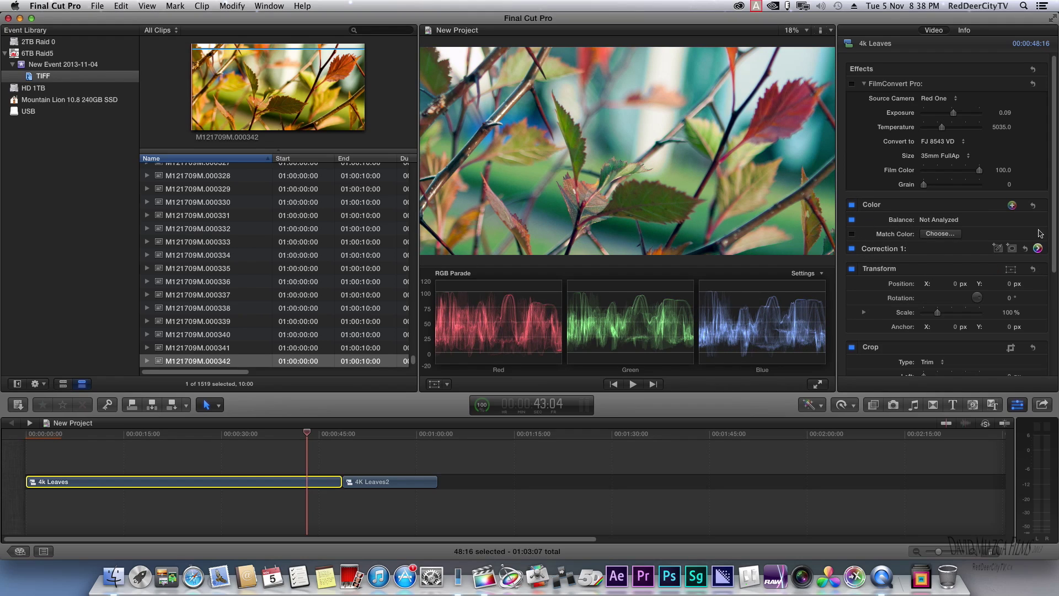
left_click(853, 85)
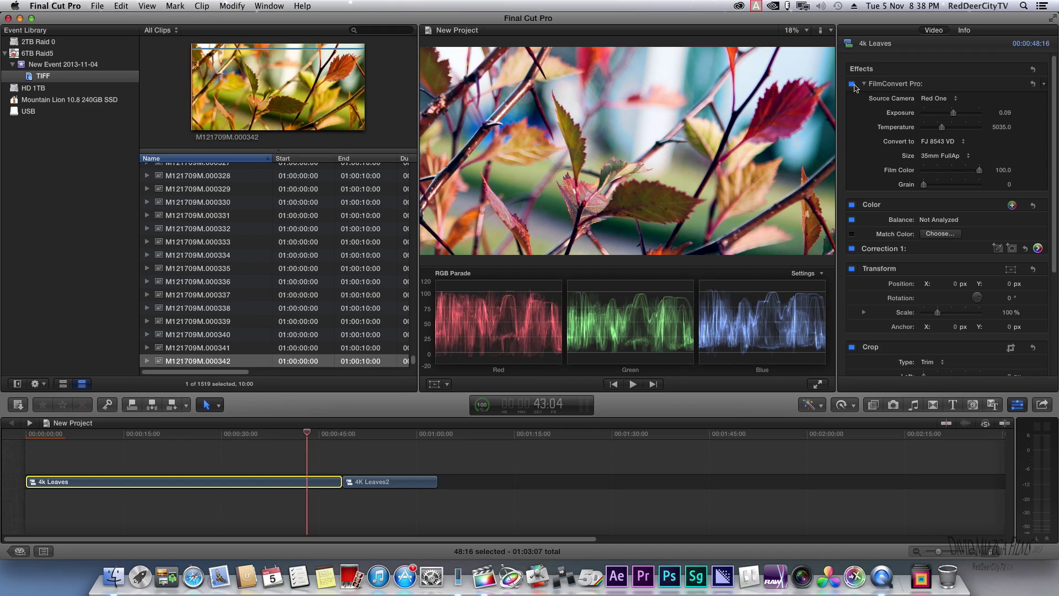
Keep Red One as the FilmConvert source camera and raise Grain from 0 to 60.
left_click(955, 98)
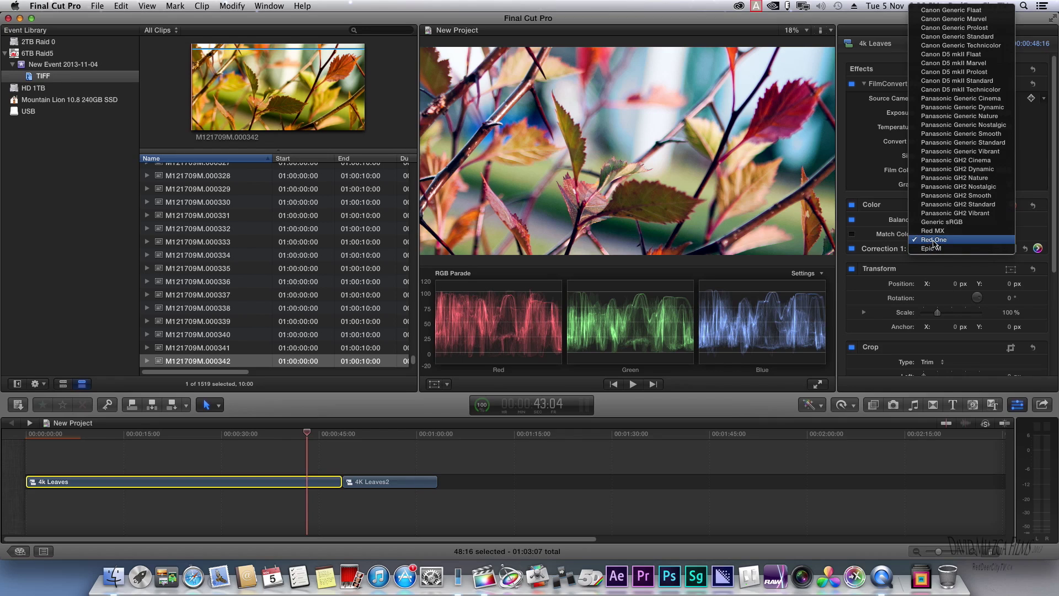
left_click(934, 241)
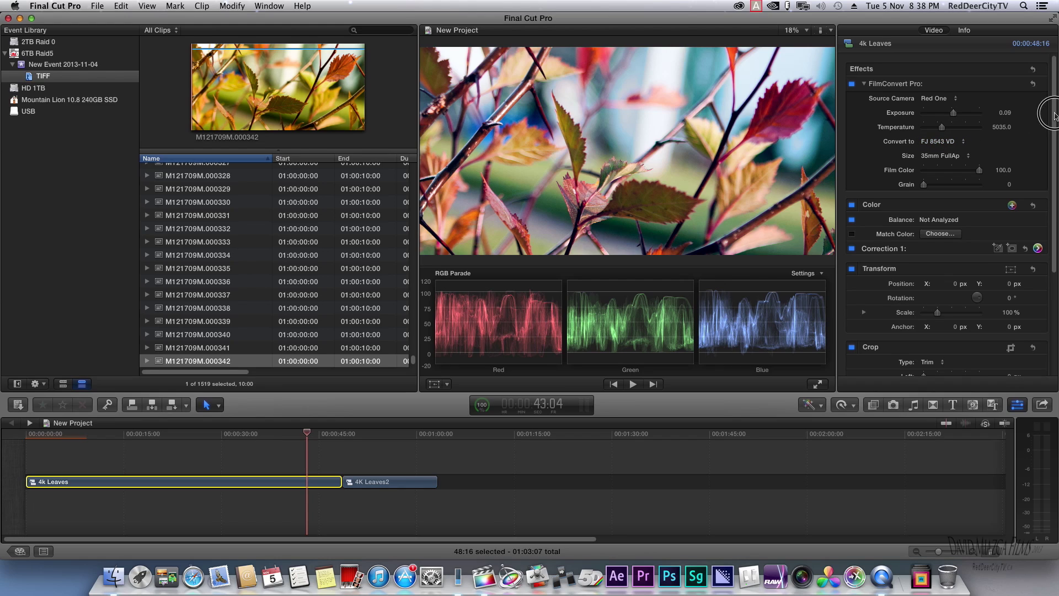
scroll(1048, 113, "down", 2)
left_click(925, 151)
left_click_drag(925, 152, 942, 151)
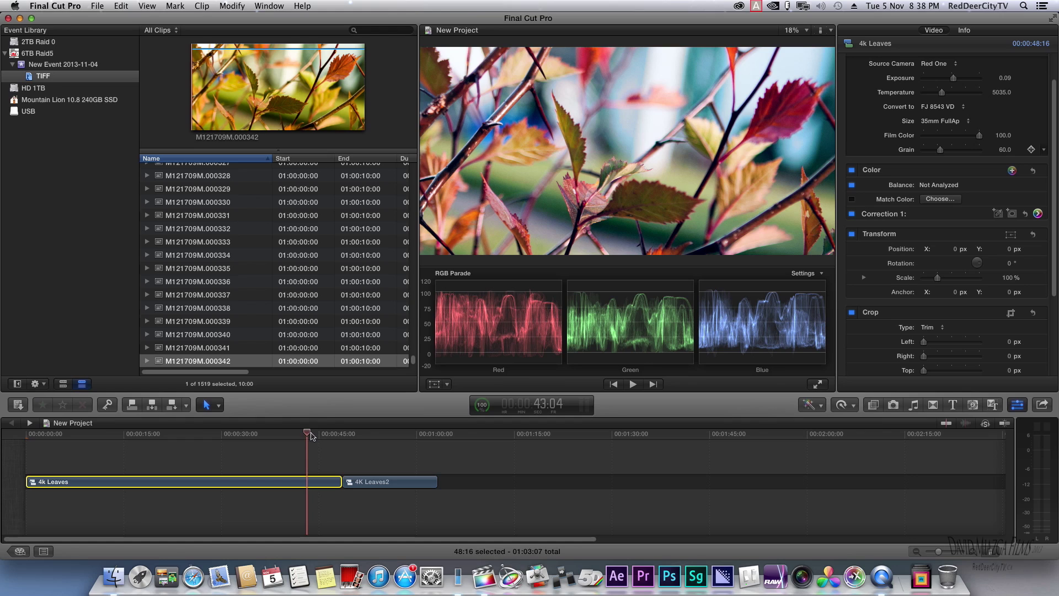
left_click_drag(309, 436, 384, 441)
left_click(384, 486)
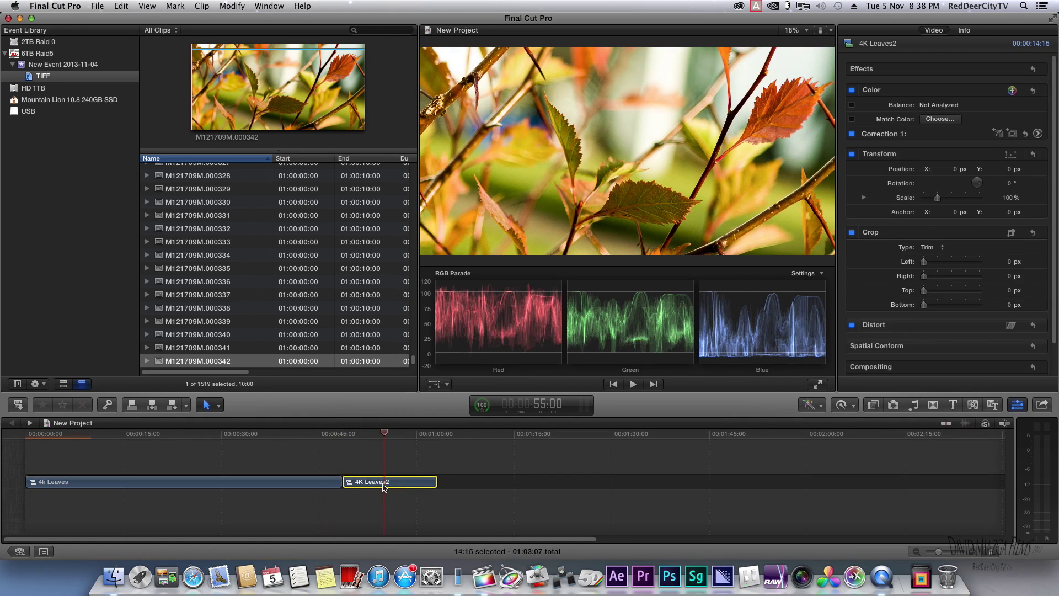
left_click(240, 482)
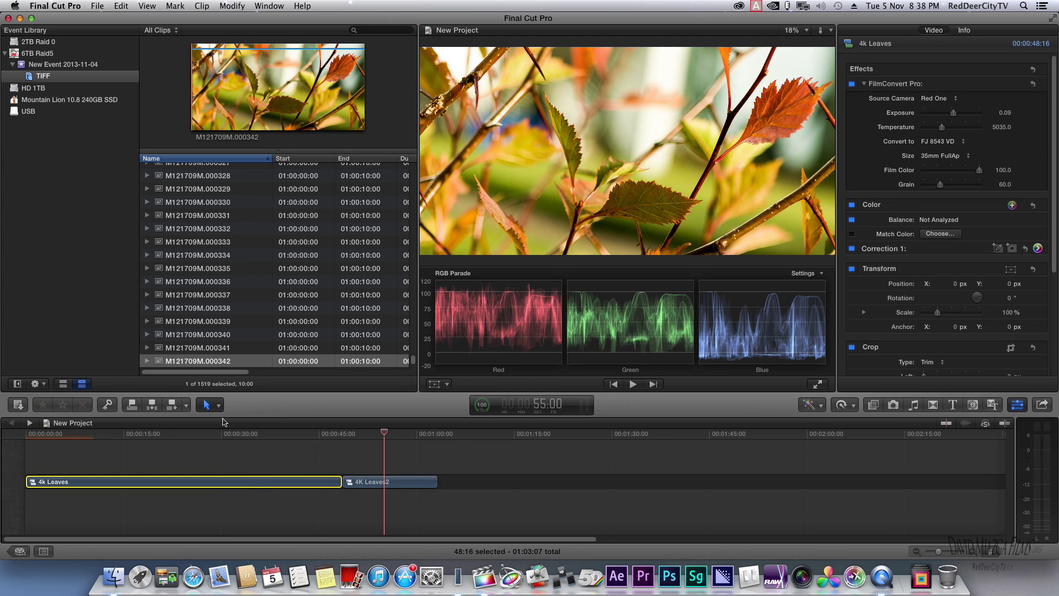
Select 4k Leaves at about 0:29 and show its video animation lanes.
left_click(220, 435)
left_click(223, 480)
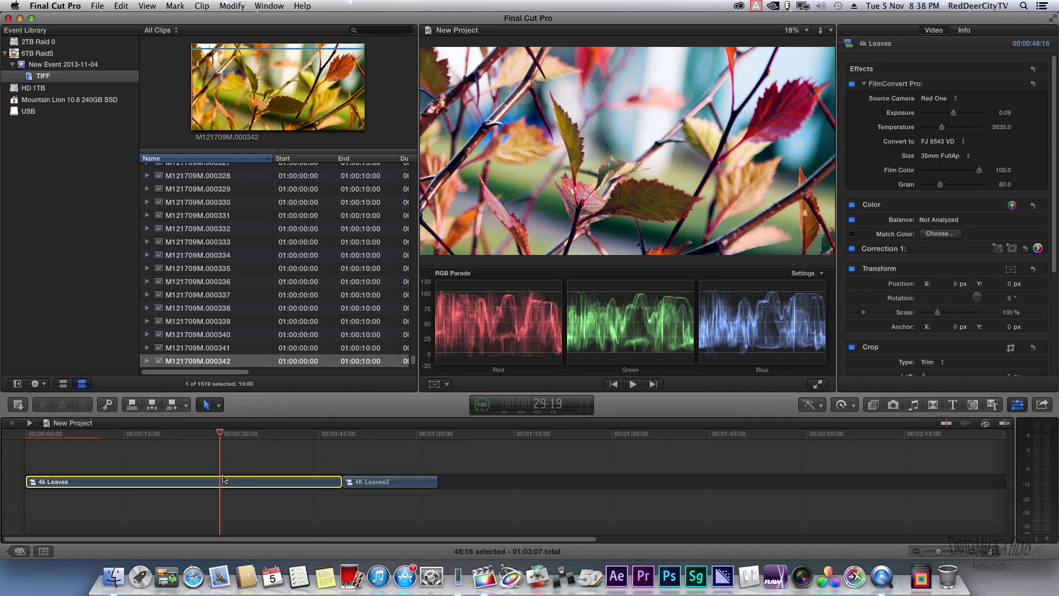
key("ctrl+v")
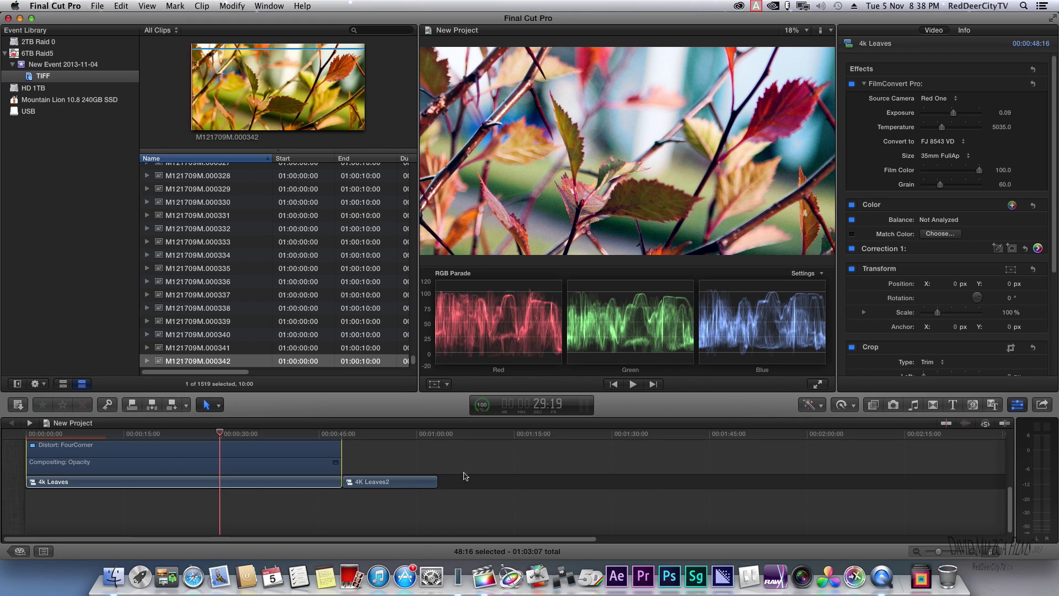
left_click_drag(1007, 513, 1007, 477)
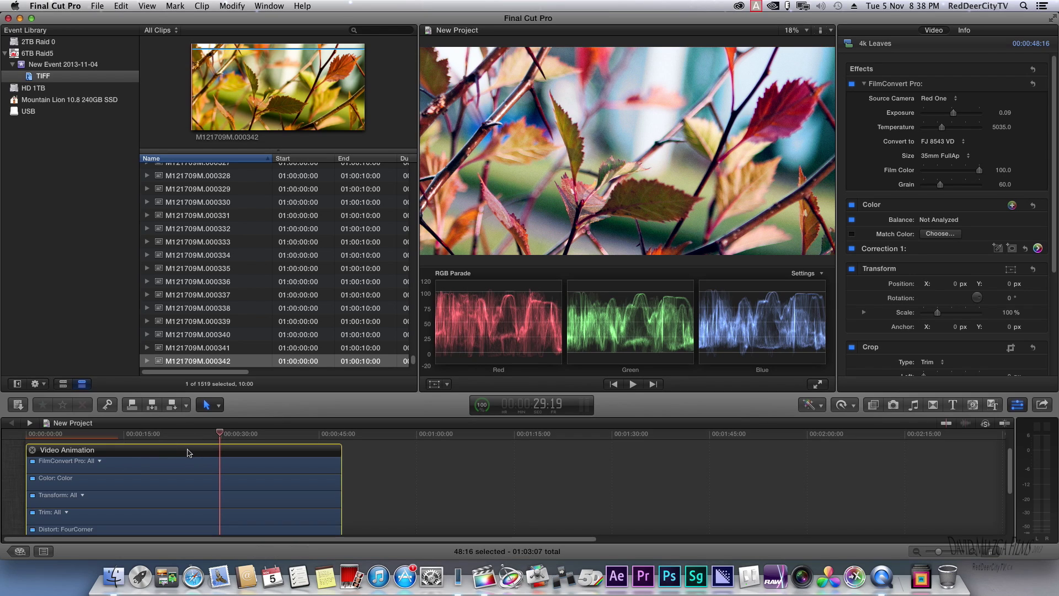
Copy the 4k Leaves clip and select 4K Leaves2 as the paste target.
left_click(118, 6)
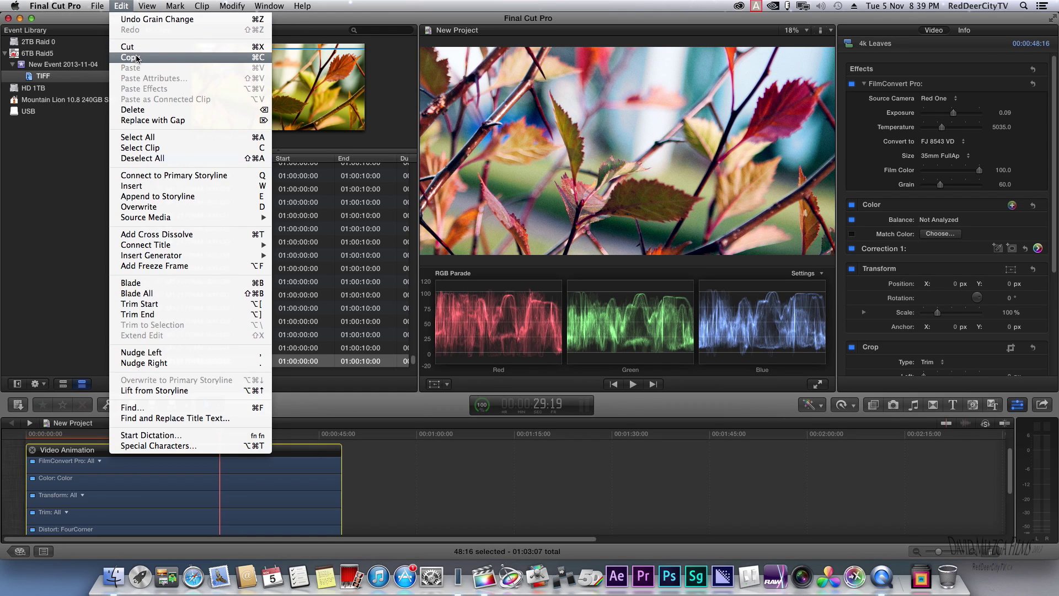
left_click(236, 57)
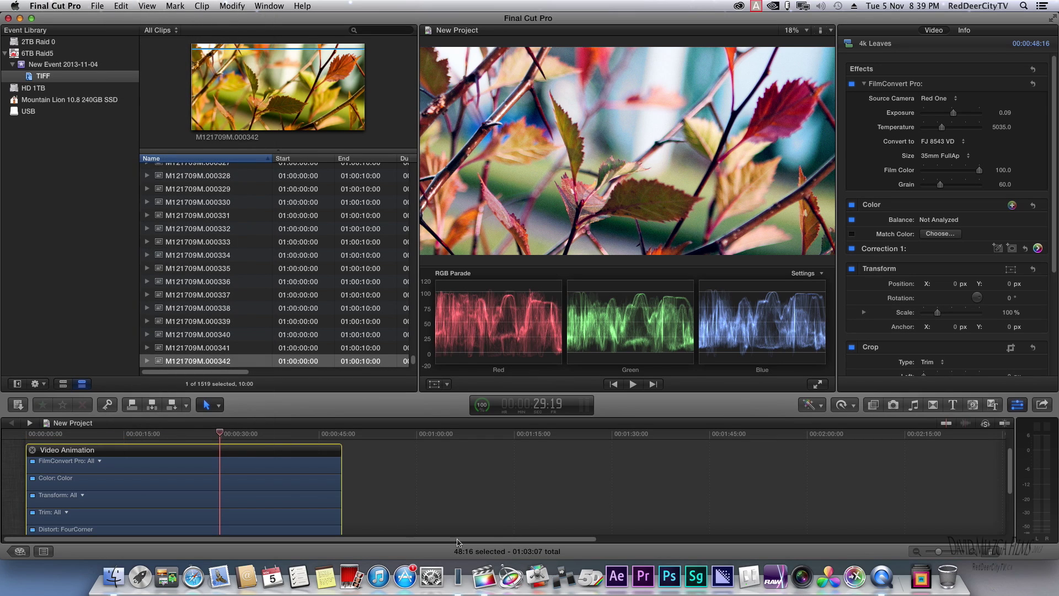
scroll(449, 488, "down", 4)
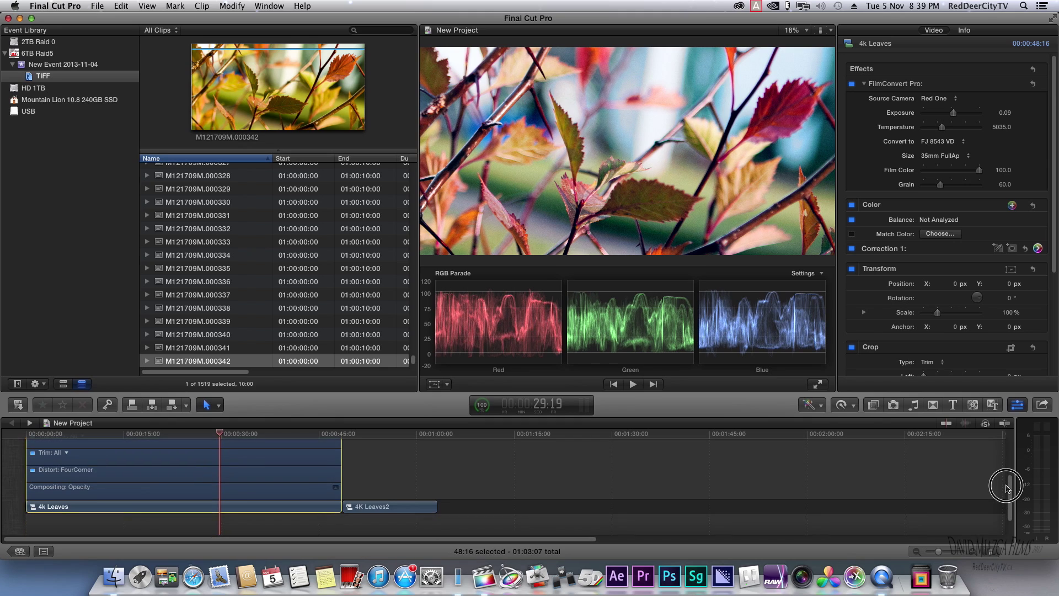
left_click(391, 504)
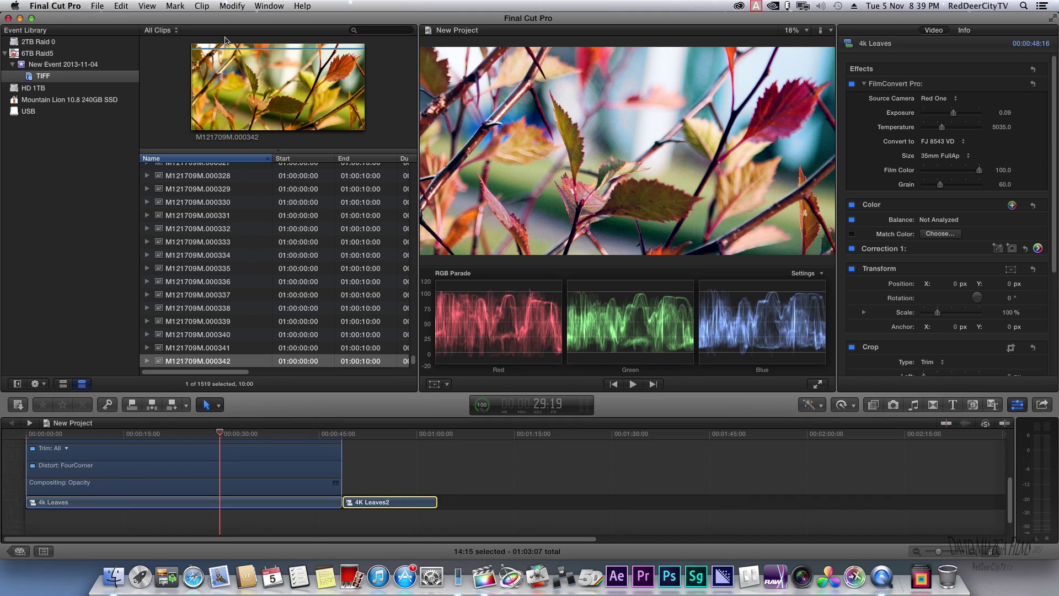
left_click(121, 7)
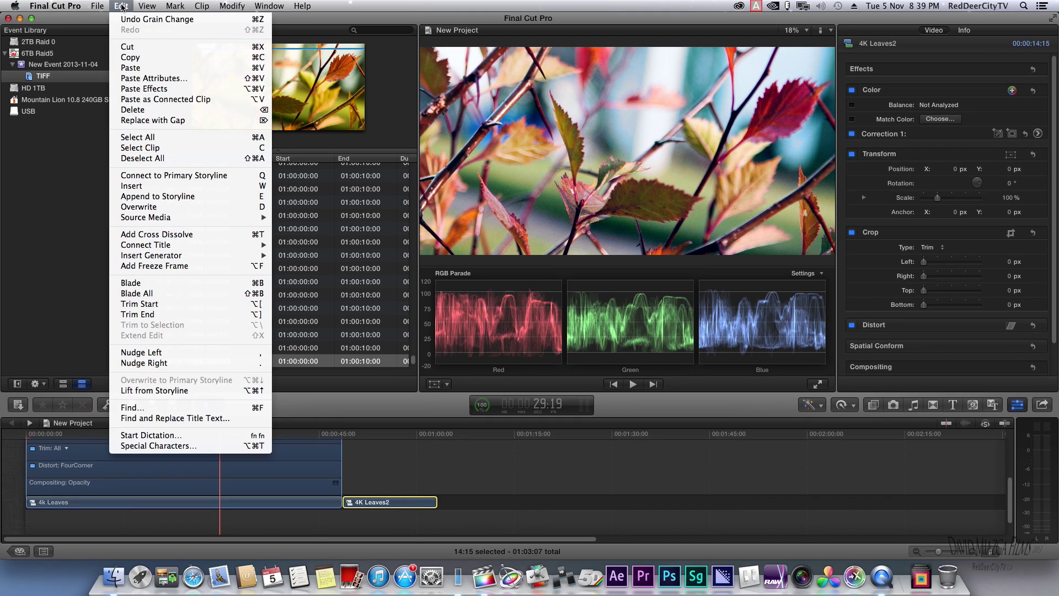
Paste 4k Leaves' Video Attributes onto 4K Leaves2 and scrub into it to check.
left_click(160, 79)
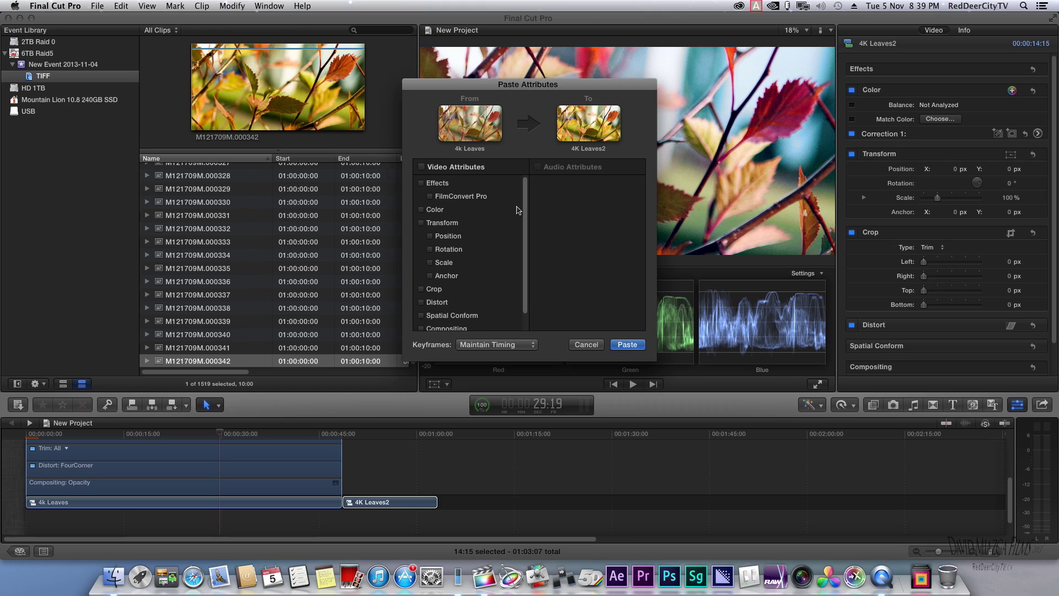
scroll(524, 232, "down", 1)
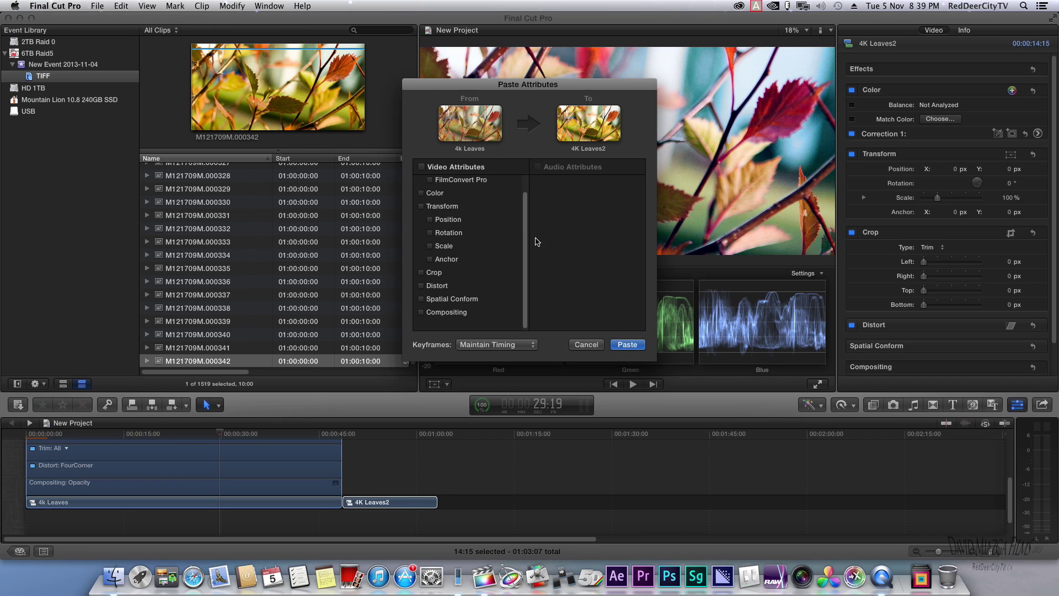
scroll(522, 232, "up", 1)
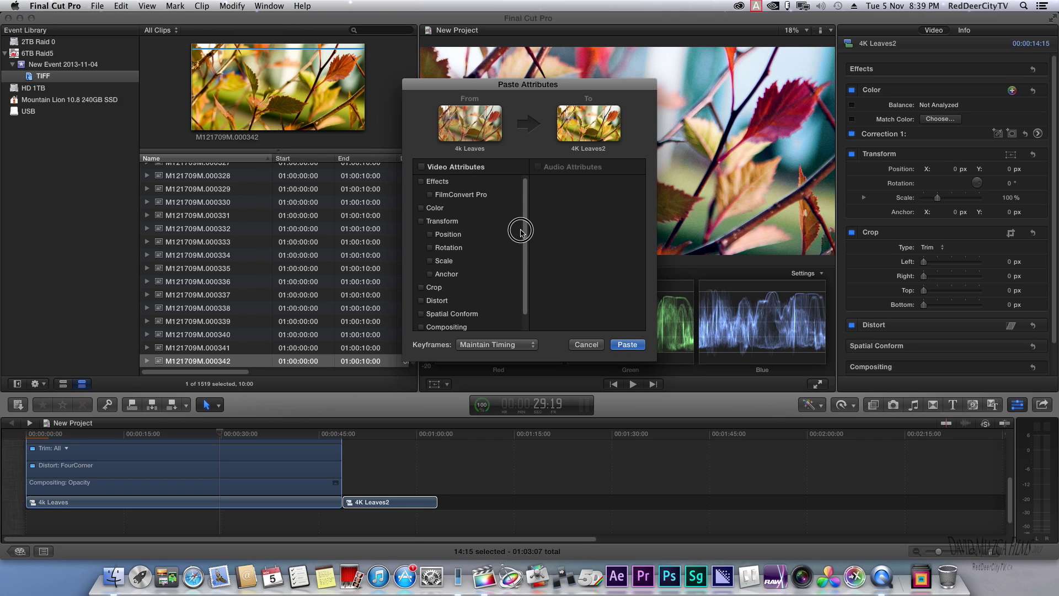
left_click(422, 167)
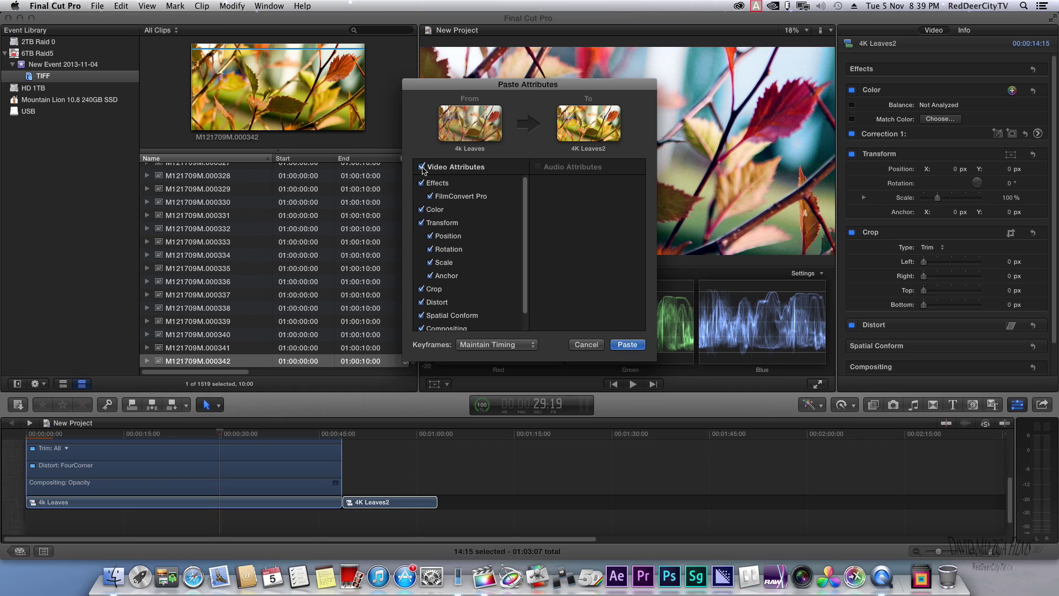
left_click_drag(525, 209, 528, 265)
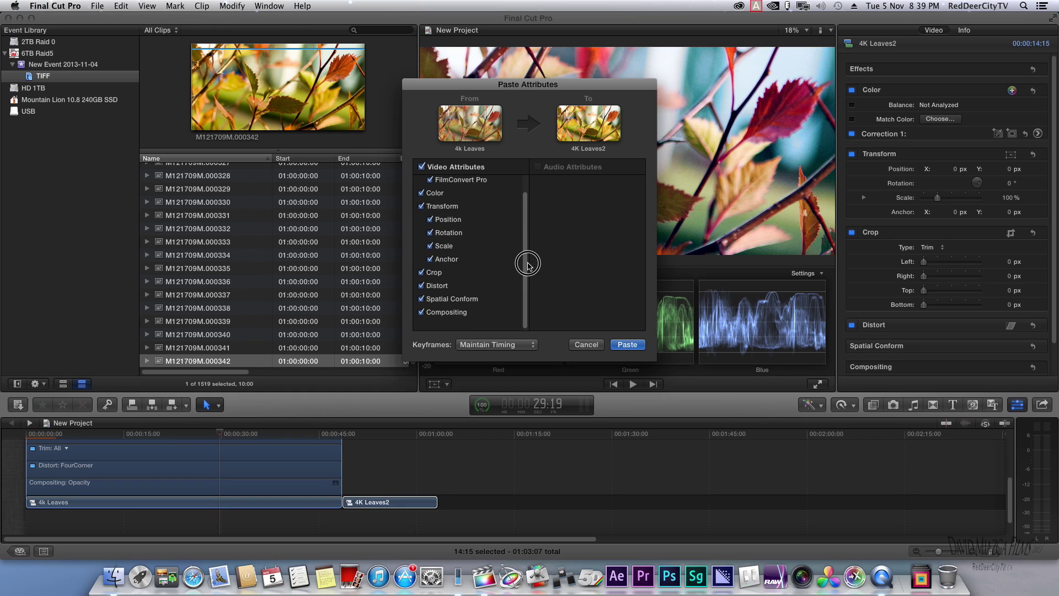
left_click(634, 347)
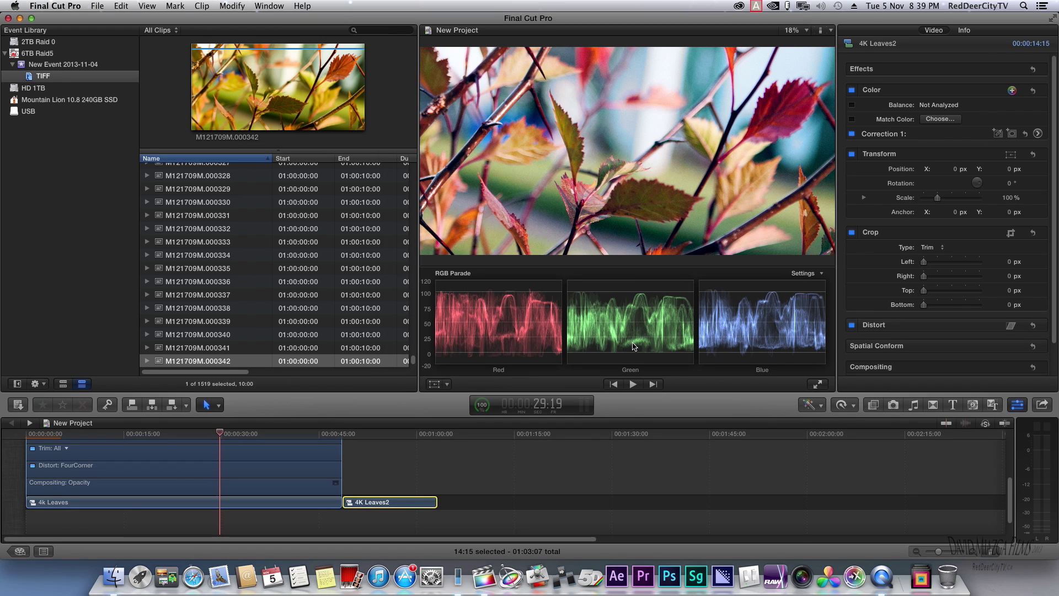
left_click_drag(220, 434, 379, 436)
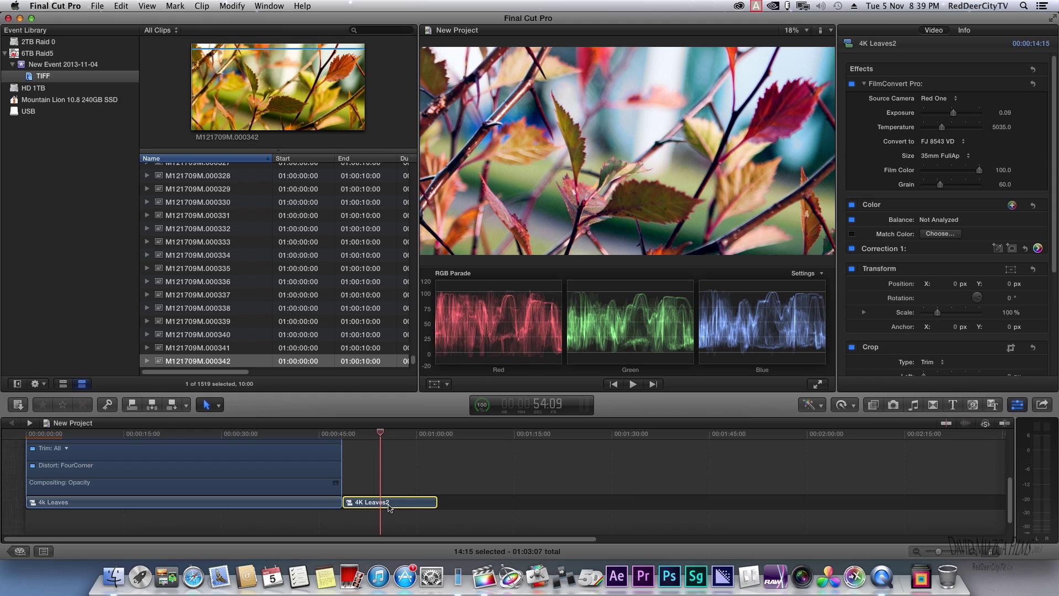
Lower 4K Leaves2's FilmConvert exposure slightly and shift Highlights to 240° at 10%.
key("space")
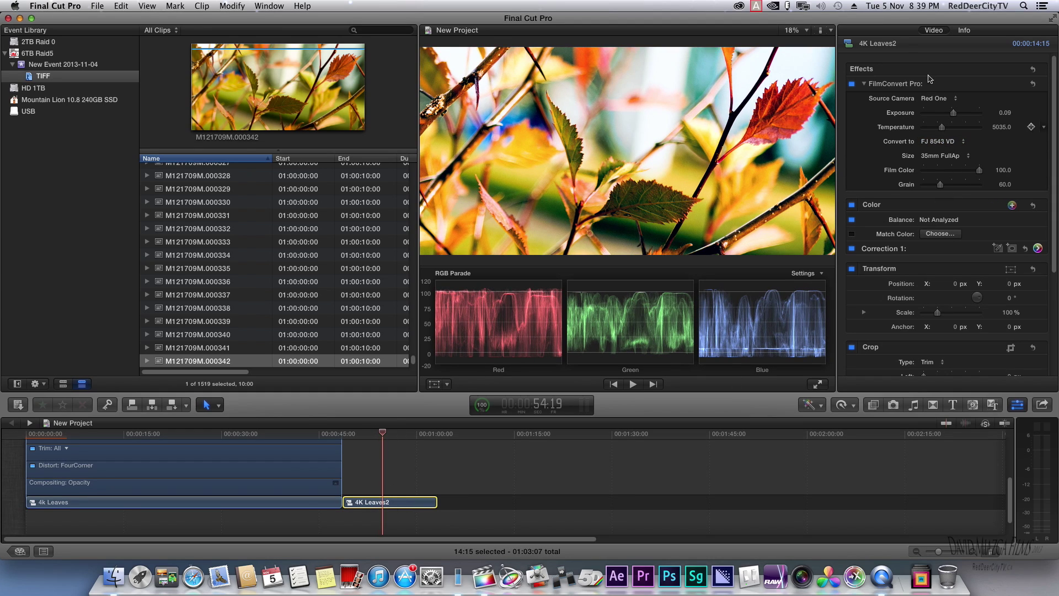
left_click(953, 113)
left_click_drag(953, 114, 948, 115)
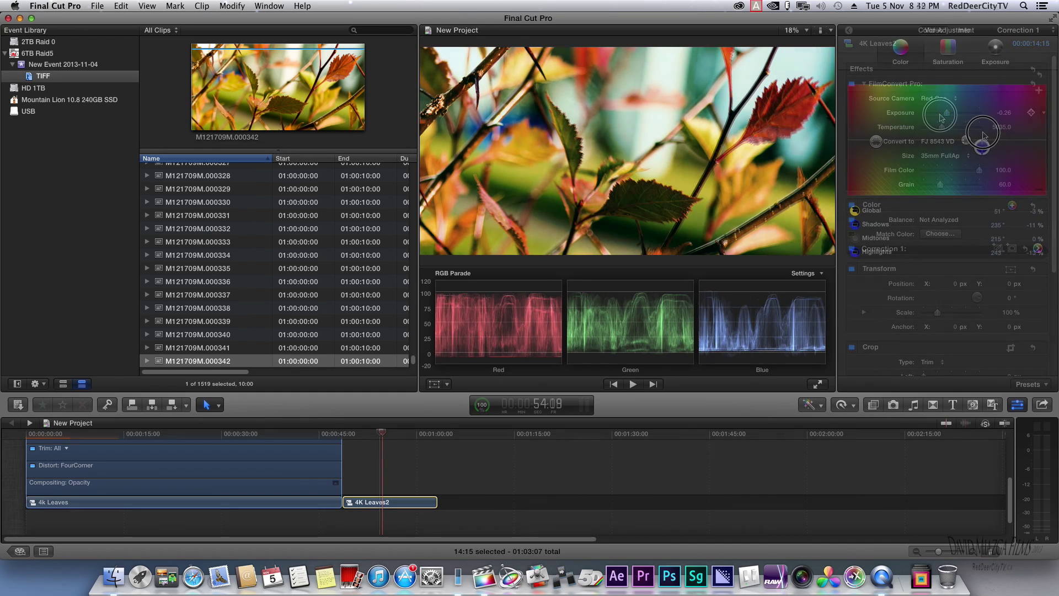
left_click_drag(974, 128, 981, 134)
mouse_move(382, 438)
left_mouse_down()
mouse_move(296, 440)
mouse_move(373, 433)
left_mouse_up()
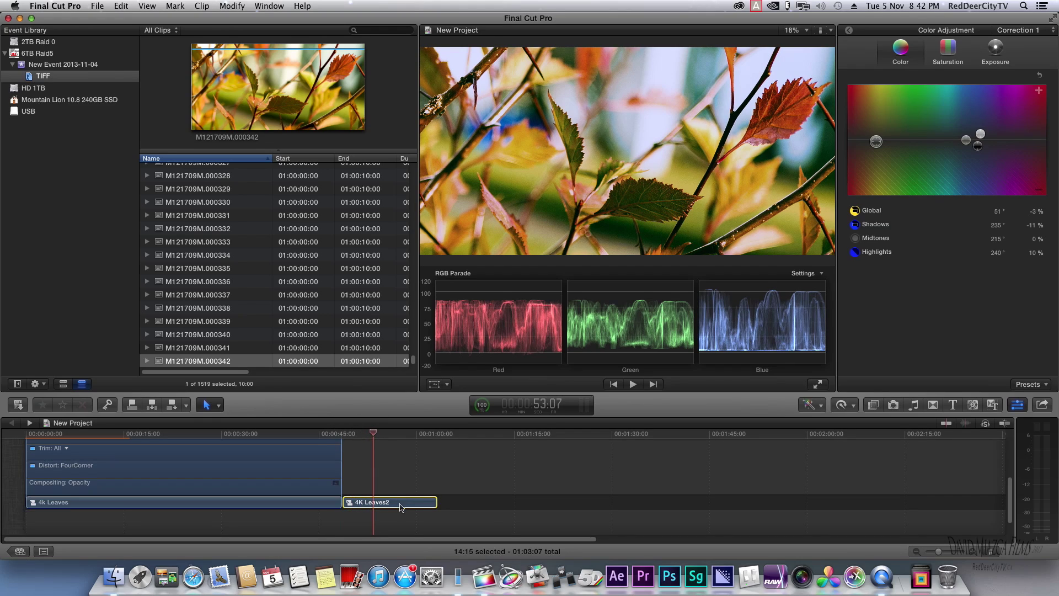
Select 4k Leaves, close its animation lanes, and scrub back to about 0:38.
left_click(299, 504)
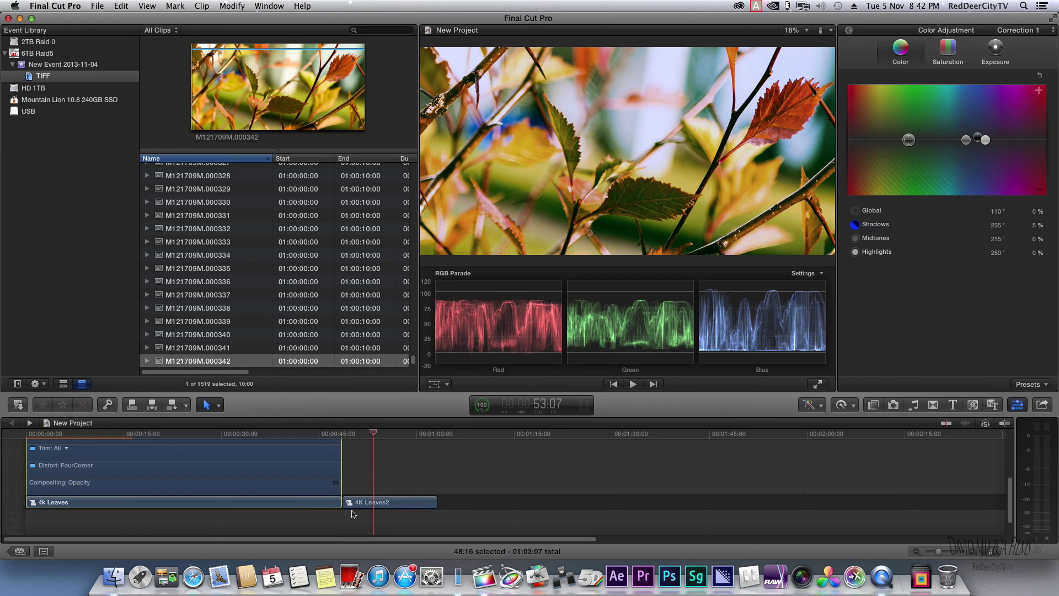
left_click_drag(1010, 496, 1005, 463)
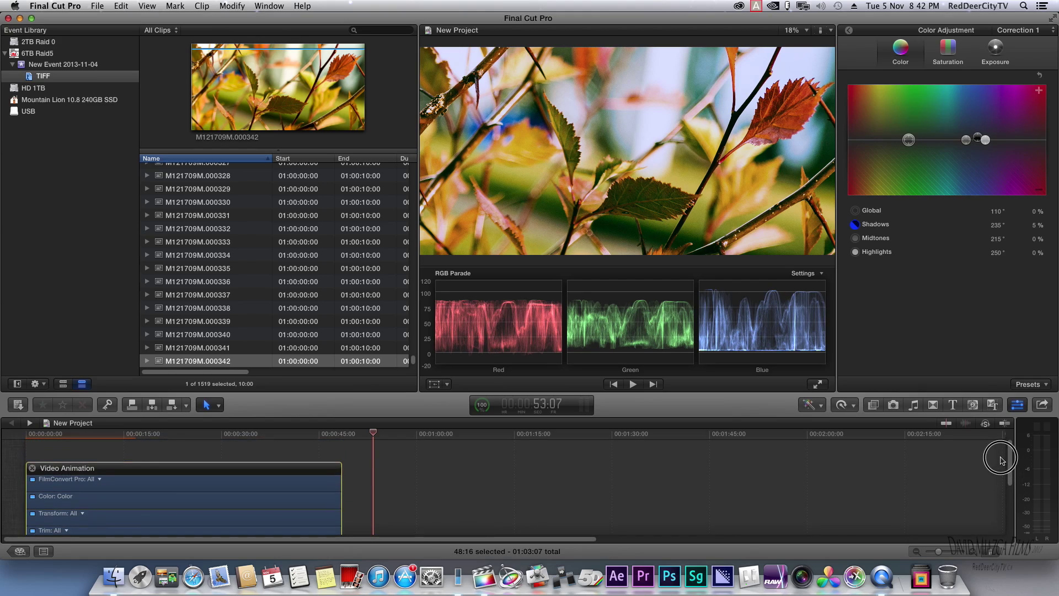
left_click(33, 470)
left_click_drag(377, 436, 289, 434)
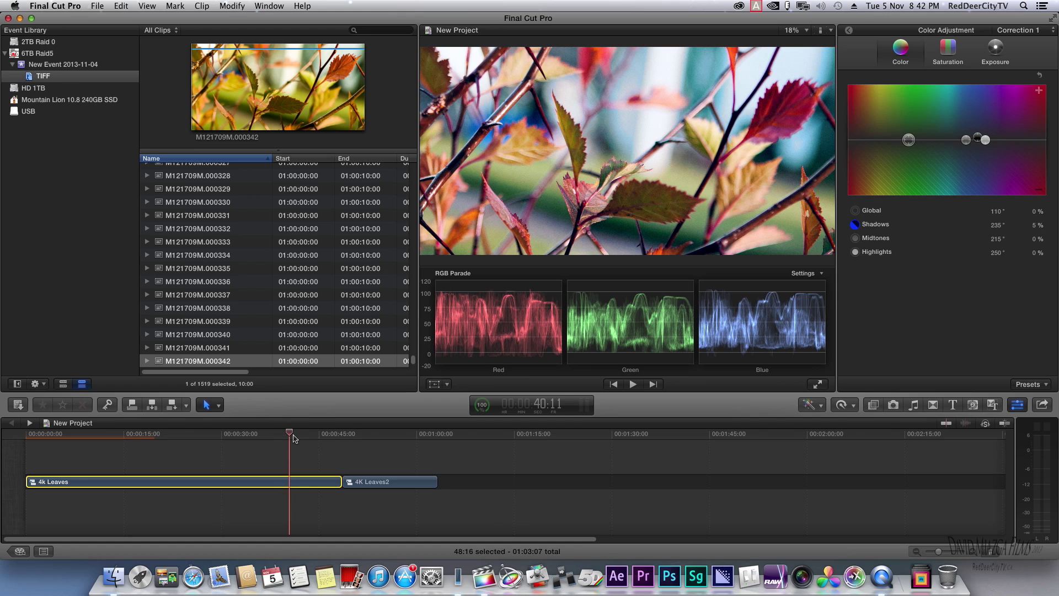
left_click_drag(293, 435, 275, 445)
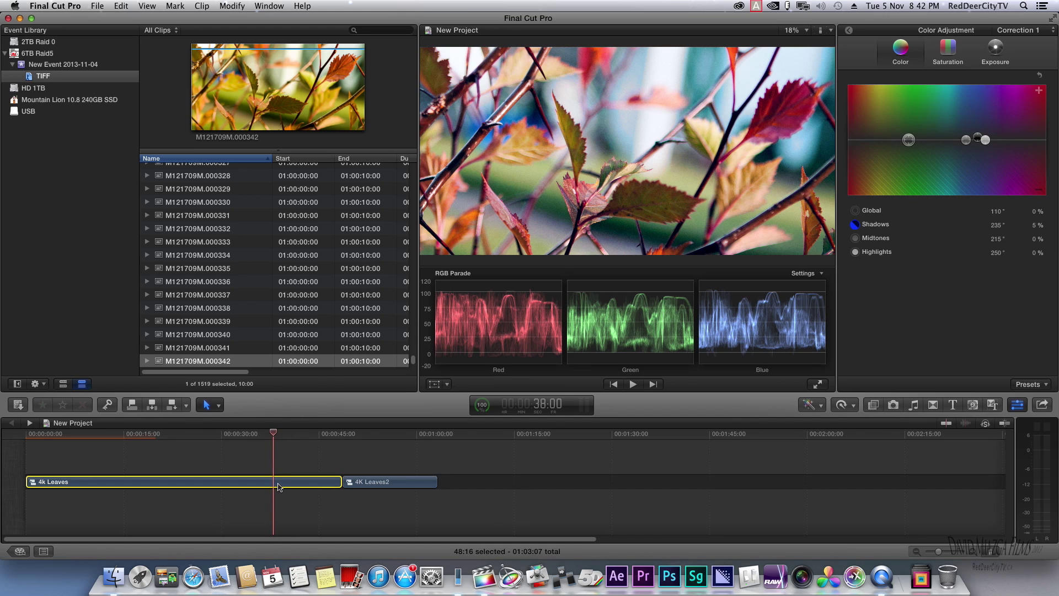